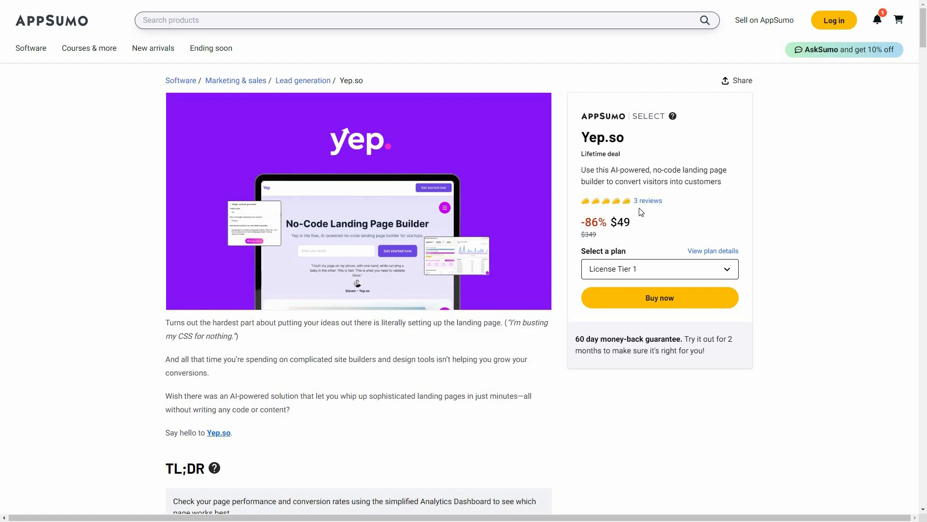
# - Review the Yep.so plans and included features, and compare the license tiers with License Tier 4 selected
pyautogui.scroll(-2, 366, 99)
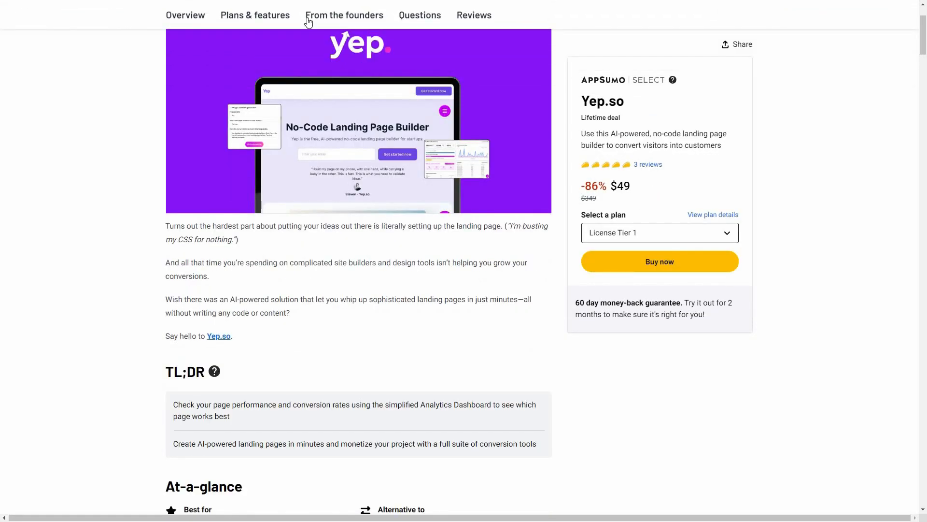
pyautogui.click(259, 26)
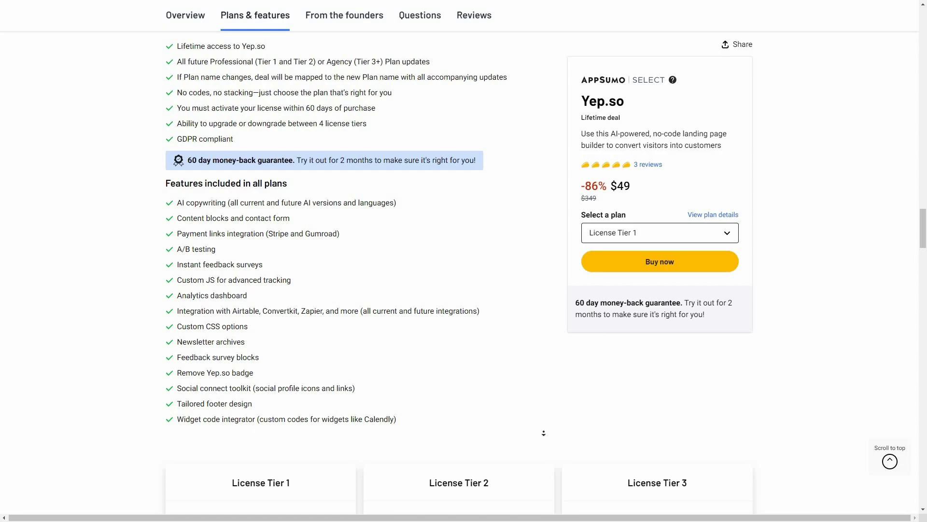
pyautogui.scroll(-4, 544, 425)
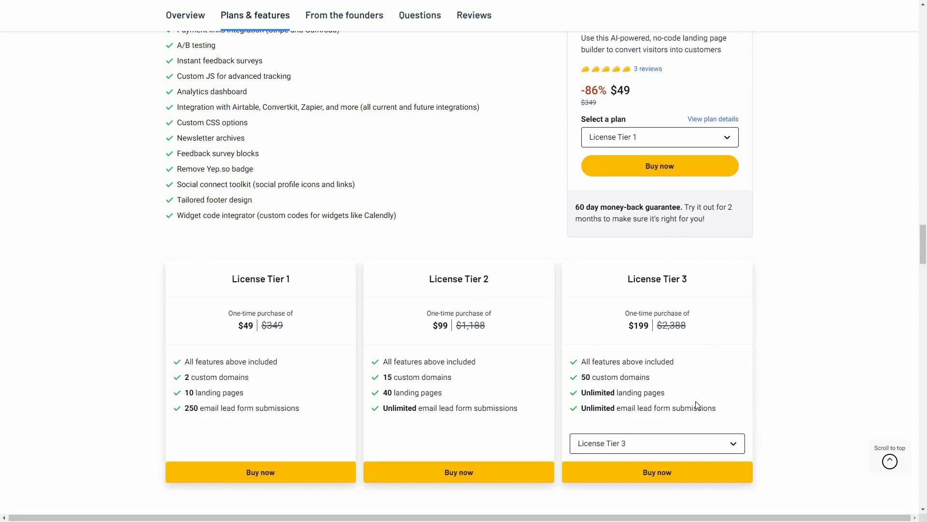
pyautogui.click(675, 438)
pyautogui.press('Down')
pyautogui.press('Return')
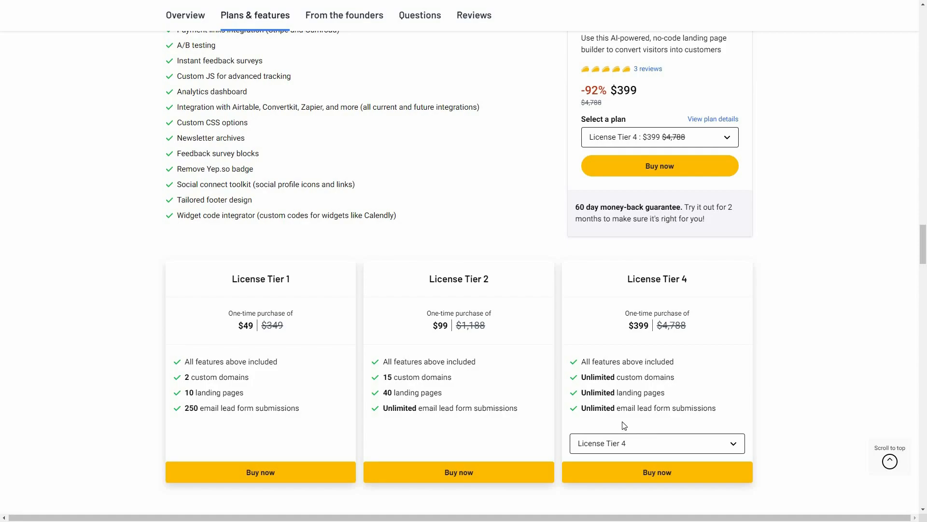
pyautogui.scroll(3, 768, 171)
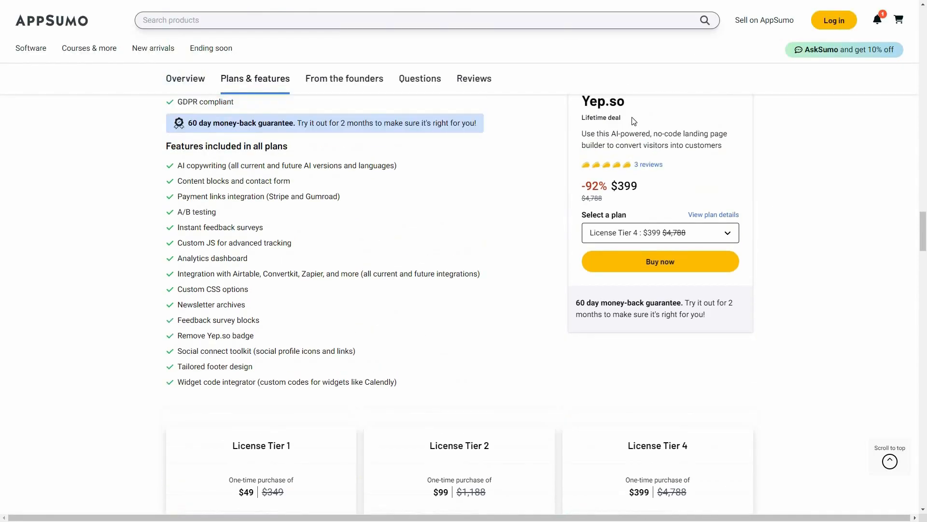
pyautogui.scroll(1, 633, 120)
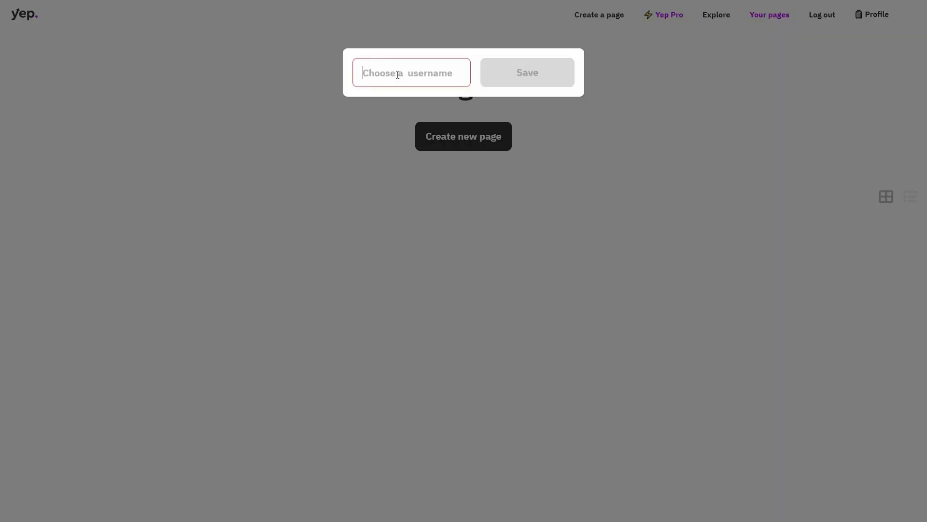
# - Save SLD as the username and start a new page named Fitness Challenge Tracker for the audience Fitness Enthusiasts
pyautogui.write('SL')
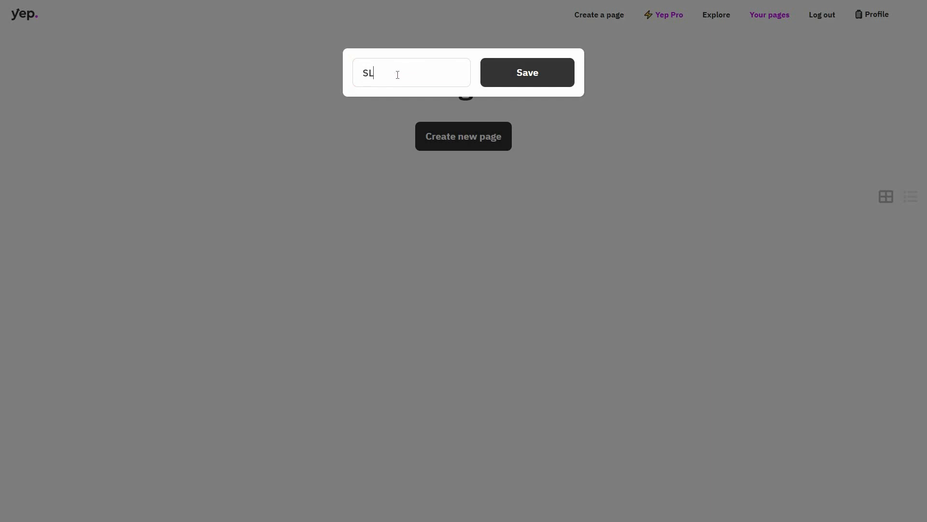
pyautogui.write('D')
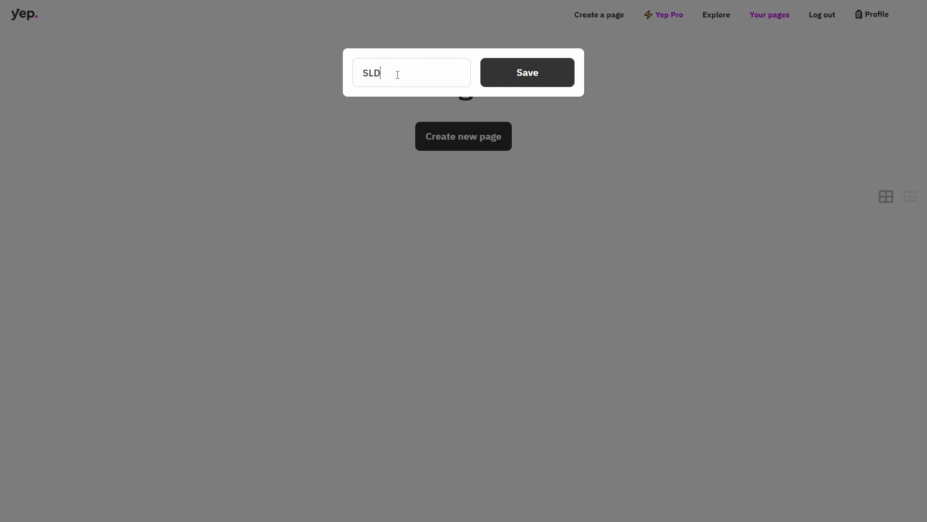
pyautogui.click(542, 80)
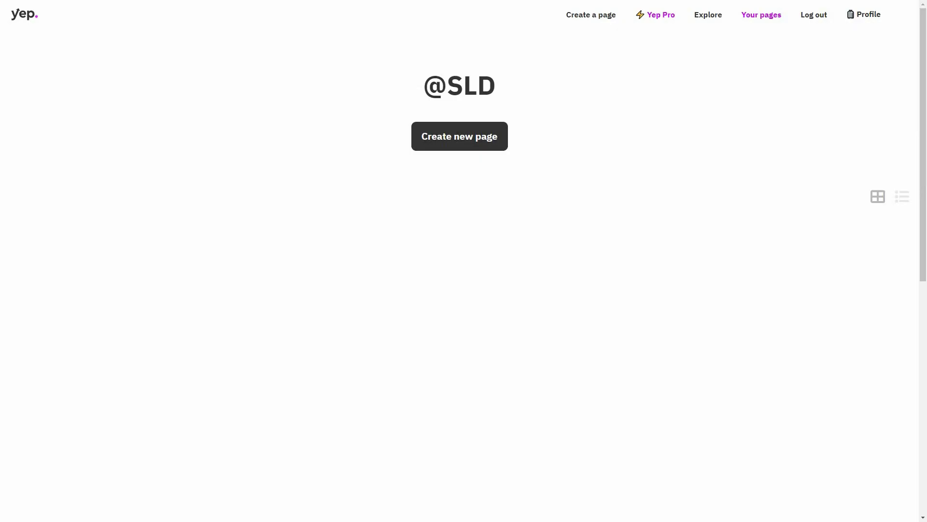
pyautogui.click(445, 145)
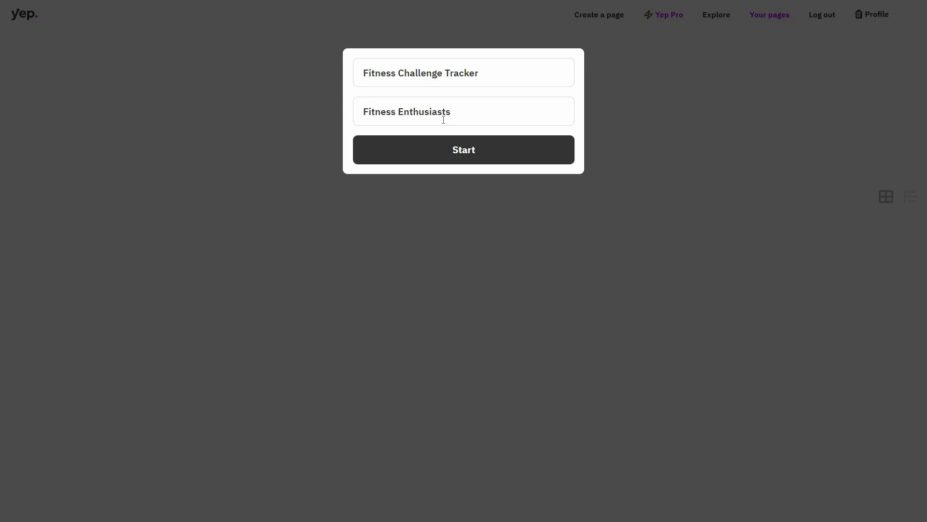
pyautogui.click(486, 158)
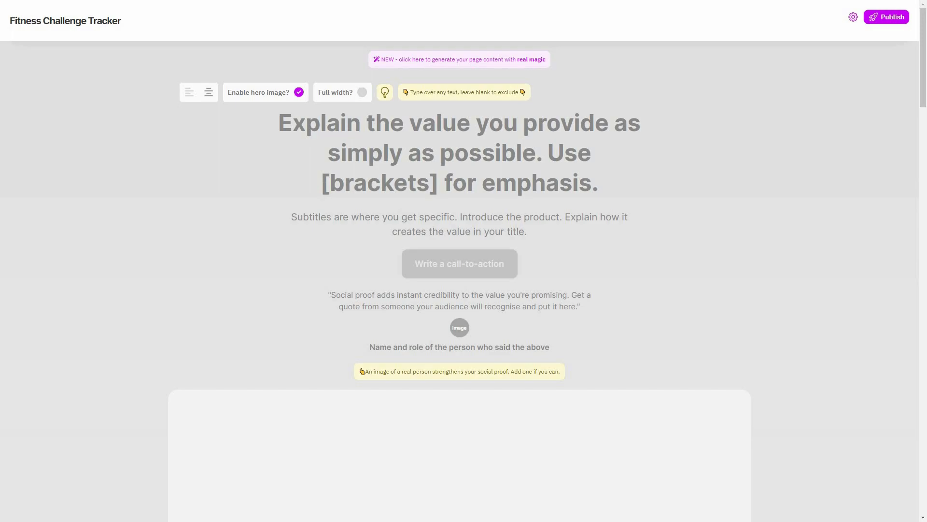
# - Generate the page content with the magic generator, describing a 30-day fitness challenge landing page with a simple tracker, motivational content, and a sign-up option
pyautogui.click(456, 61)
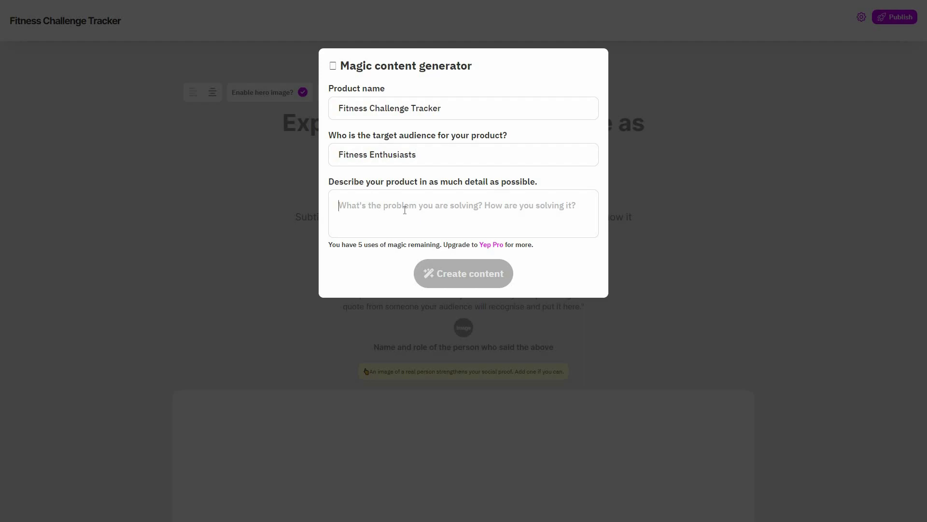
pyautogui.write('Create a landing page for fitness enthusiasts to join a 30-day fitness challenge. The page should include a simple tracker, motivational content, and a sign-up option.')
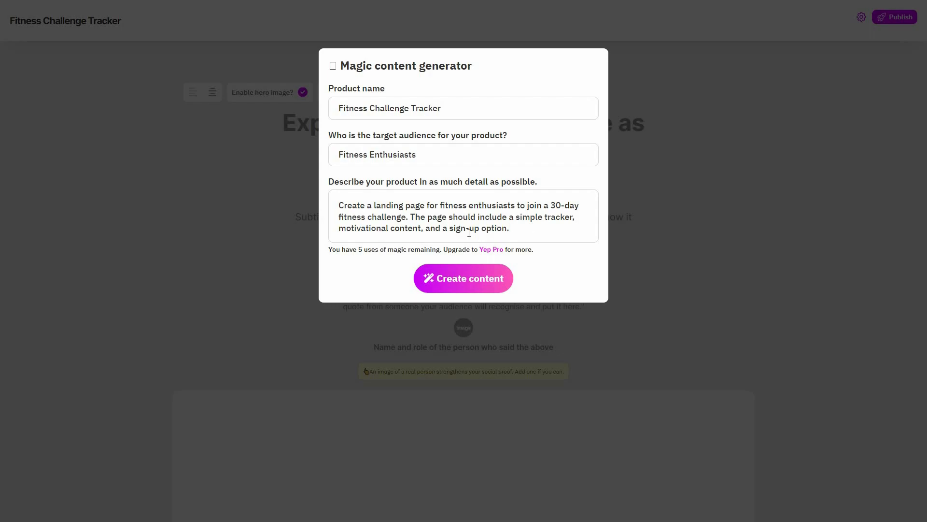
pyautogui.click(480, 282)
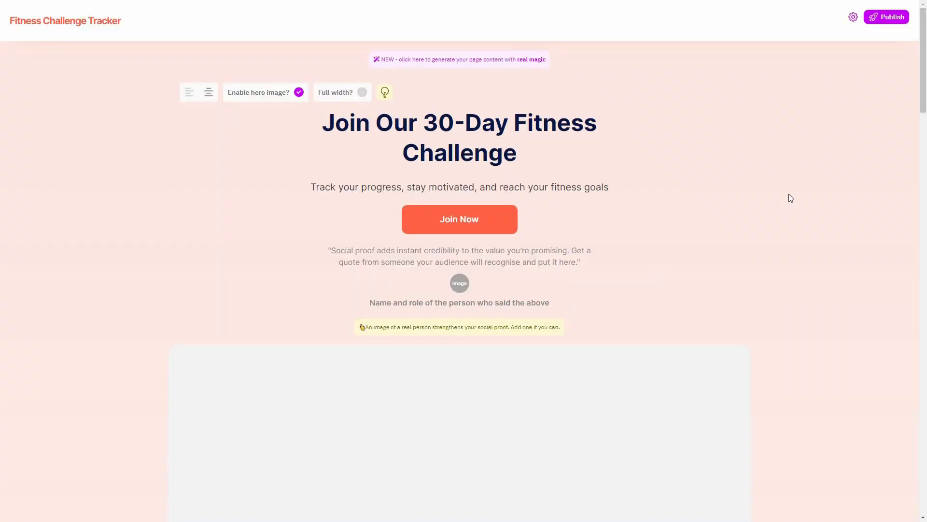
# - Examine the generated landing page's hero image, feature sections, testimonials and frequently asked questions
pyautogui.scroll(-5, 794, 174)
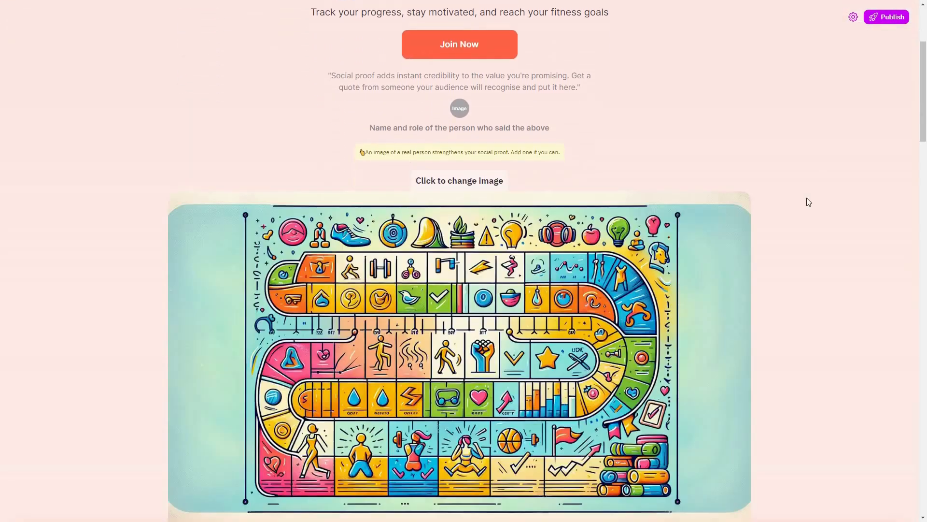
pyautogui.scroll(-1, 462, 323)
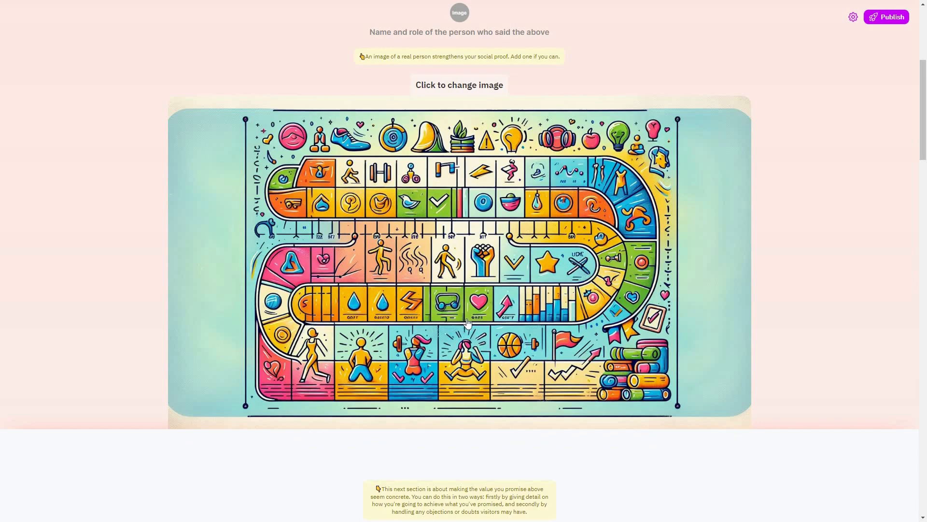
pyautogui.middleClick(787, 232)
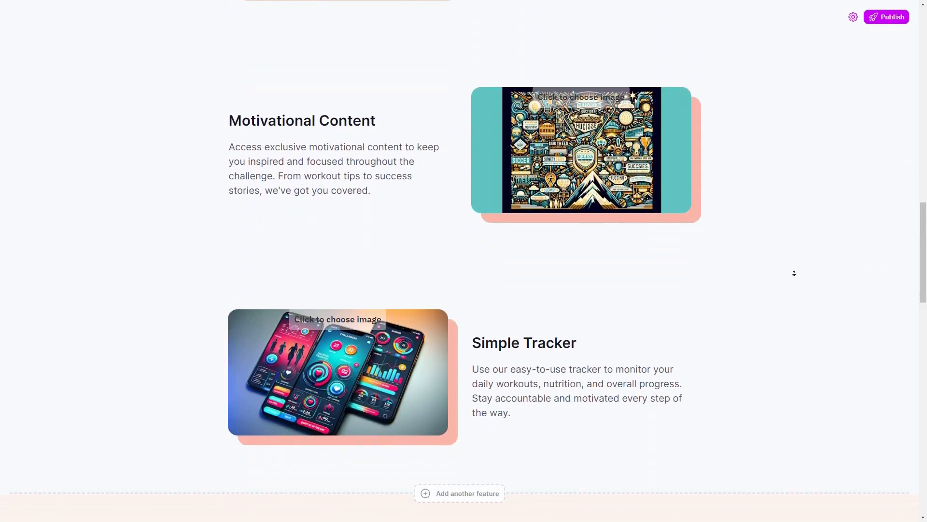
pyautogui.middleClick(772, 265)
pyautogui.scroll(-3, 774, 269)
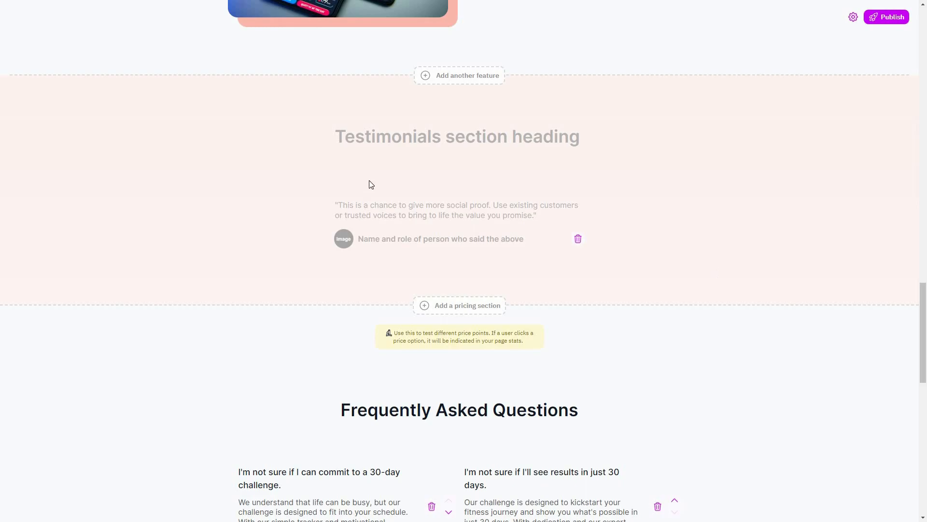
pyautogui.middleClick(716, 376)
pyautogui.scroll(-3, 379, 296)
pyautogui.middleClick(735, 286)
# - Add a pricing section before the frequently asked questions, add a second plan to it, and open the redirect URL entry on both plans
pyautogui.scroll(2, 441, 263)
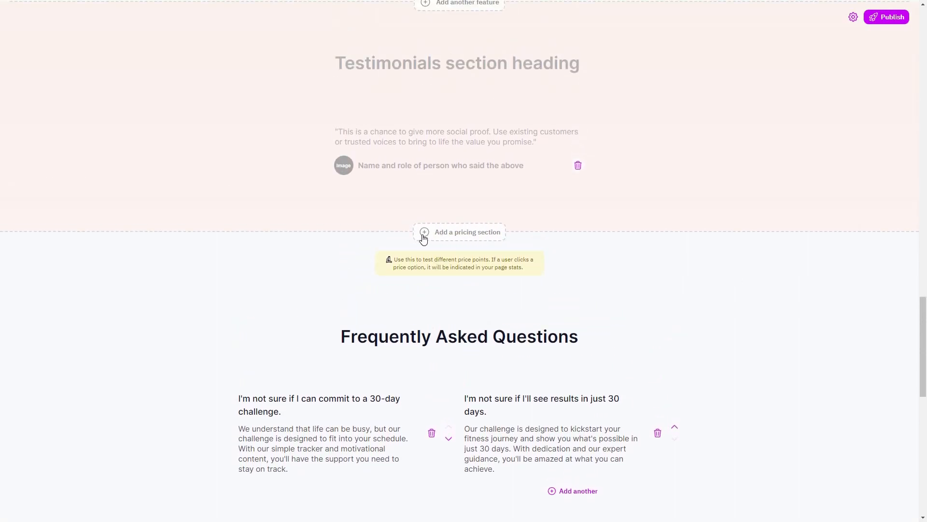
pyautogui.click(424, 231)
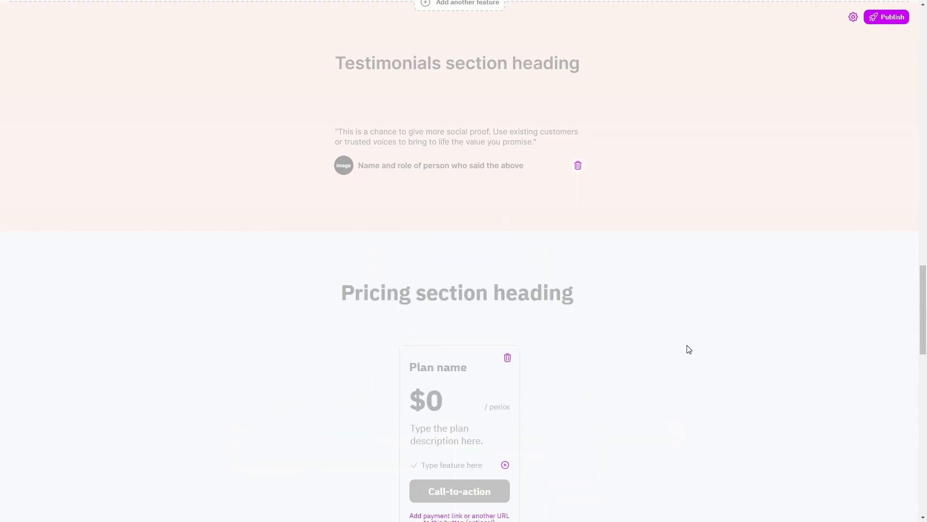
pyautogui.scroll(-3, 687, 347)
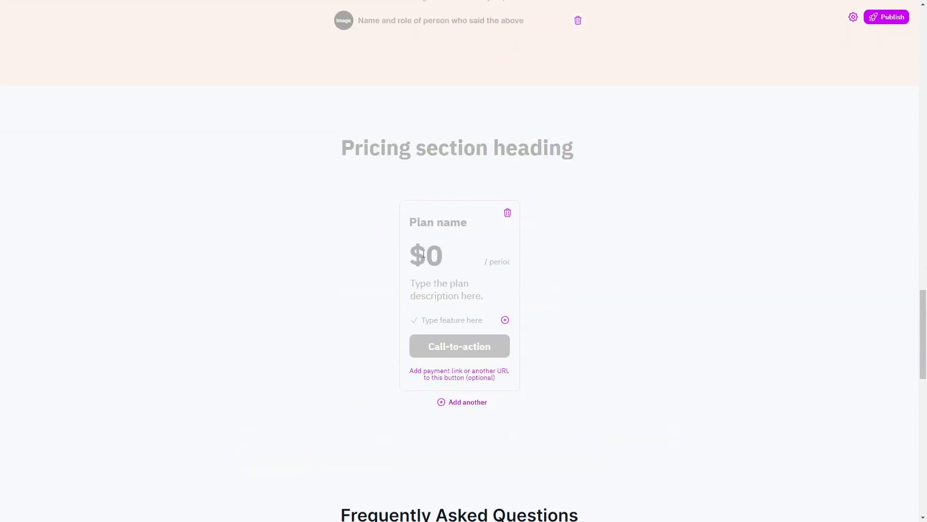
pyautogui.click(462, 222)
pyautogui.click(385, 152)
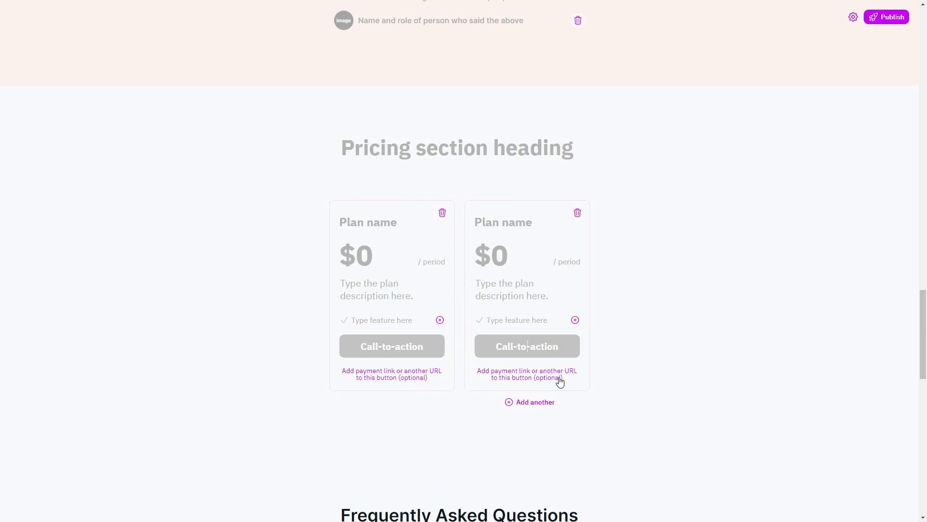
pyautogui.click(528, 376)
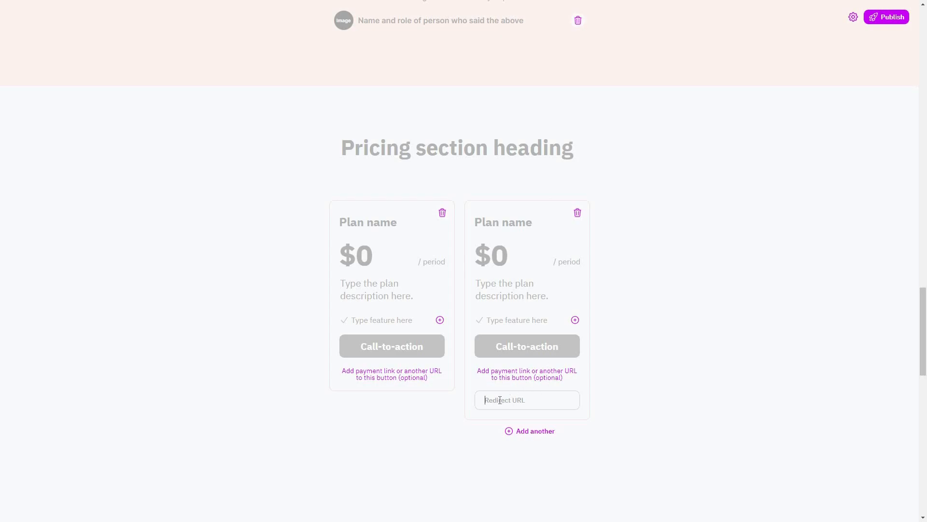
pyautogui.click(378, 380)
# - Examine the email sign-up section, the founder's note and the link entry for the Facebook icon near the page's end
pyautogui.scroll(-5, 620, 316)
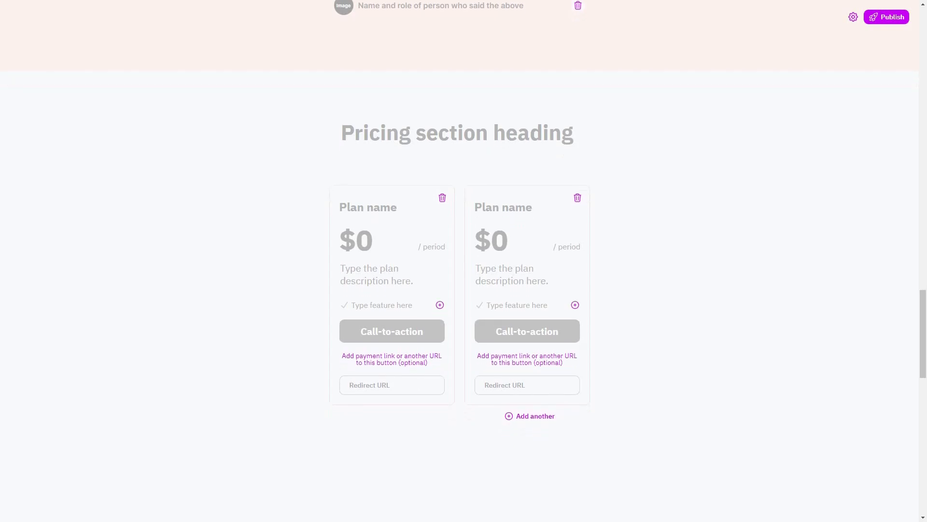
pyautogui.scroll(-8, 620, 316)
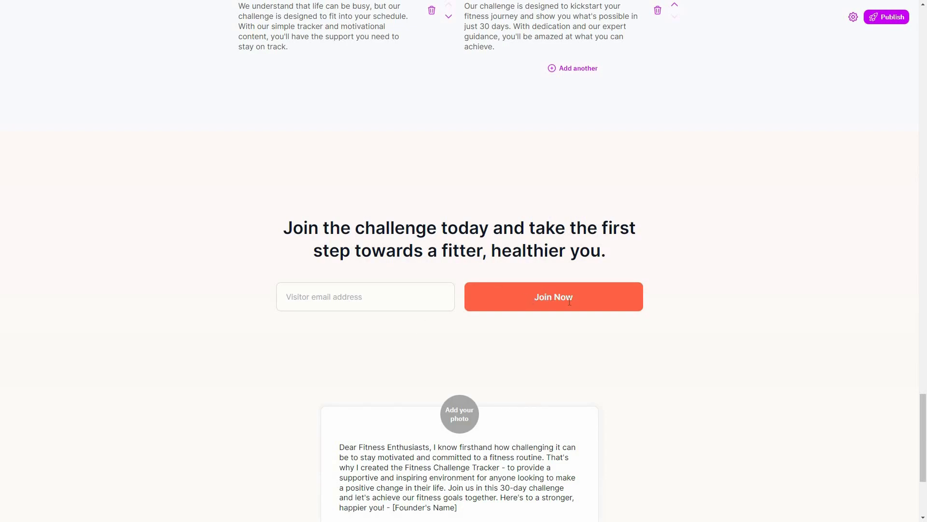
pyautogui.click(417, 227)
pyautogui.scroll(-2, 674, 333)
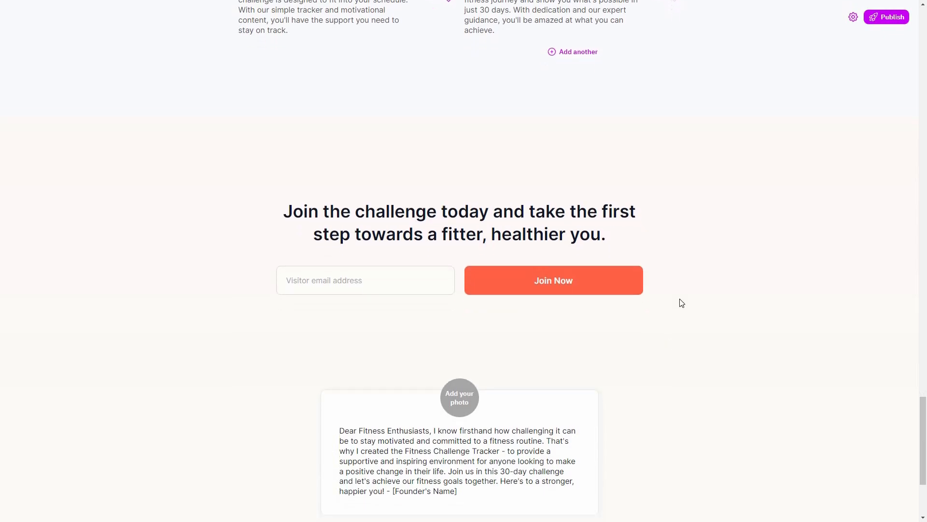
pyautogui.scroll(-2, 432, 301)
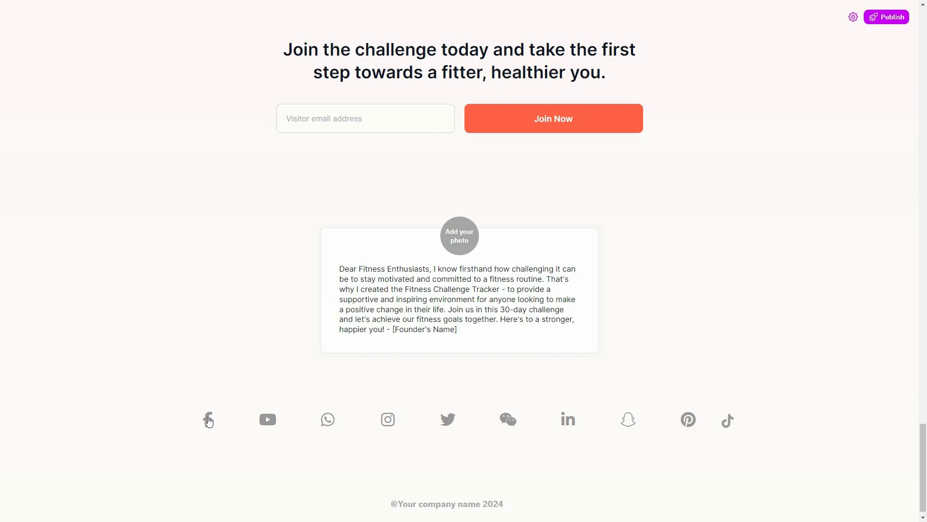
pyautogui.click(209, 421)
pyautogui.click(233, 452)
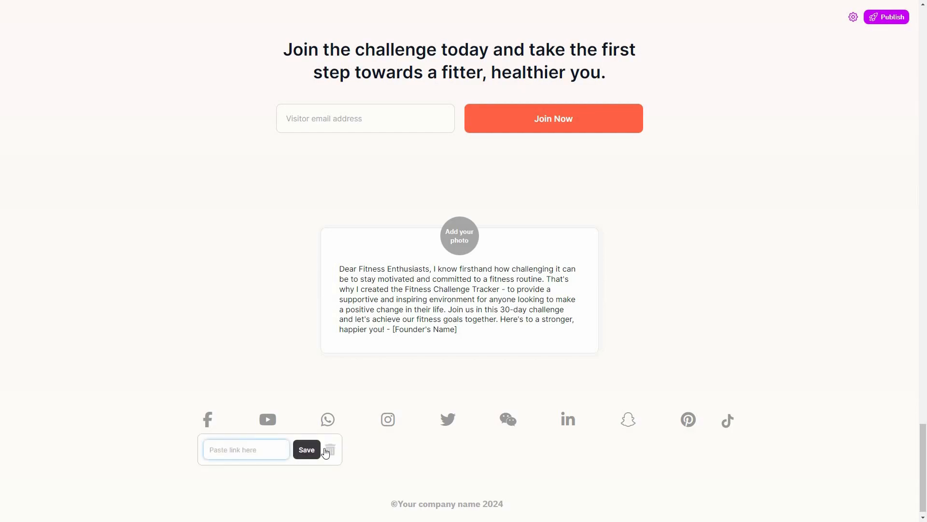
pyautogui.click(443, 473)
# - Clear the hero image and replace it with the Unsplash photo of a person lifting a barbell, found by searching for "fitness"
pyautogui.scroll(5, 672, 266)
pyautogui.scroll(20, 671, 266)
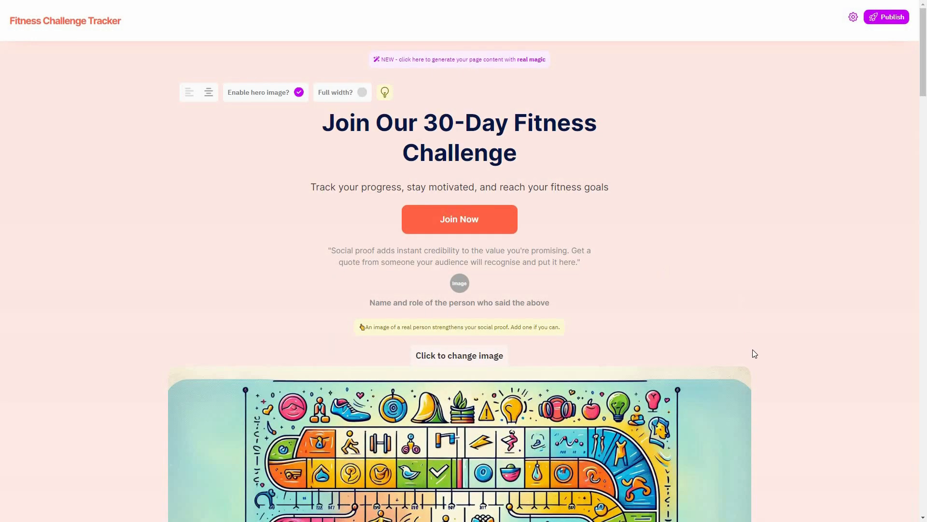
pyautogui.scroll(-4, 752, 350)
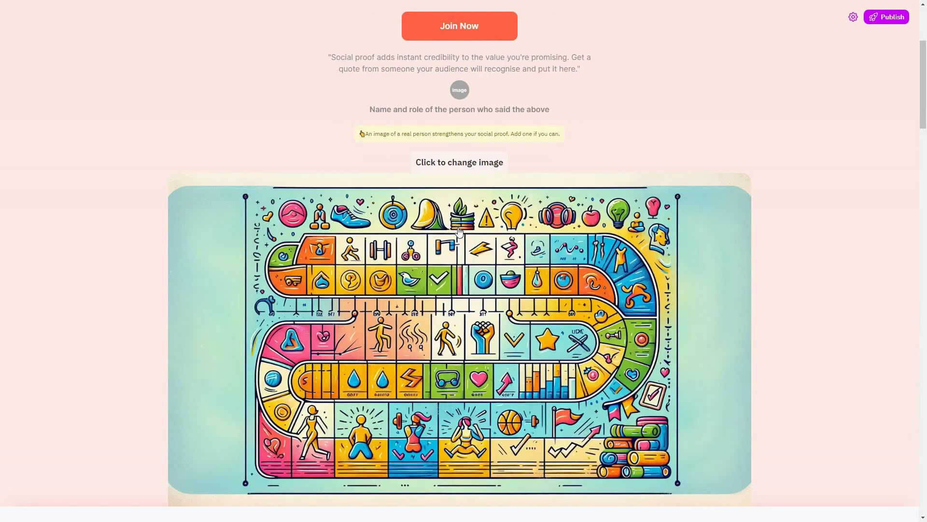
pyautogui.click(367, 297)
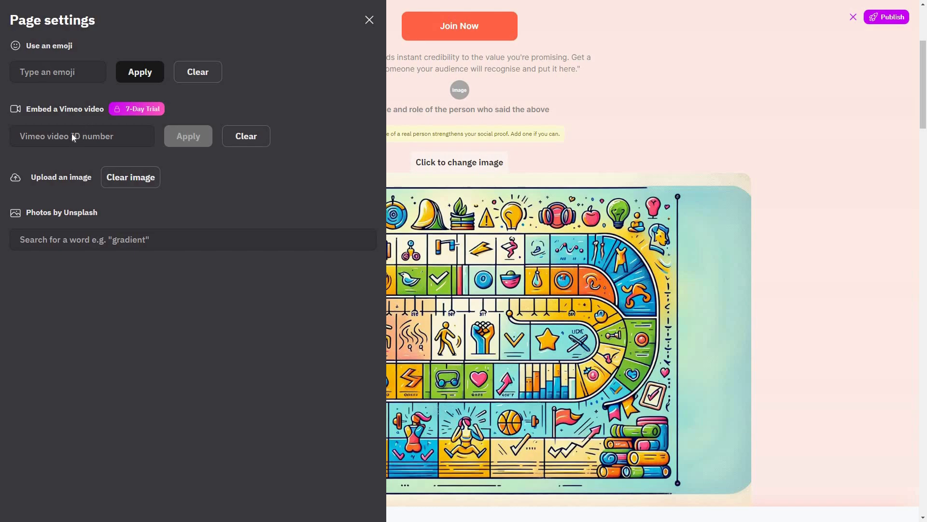
pyautogui.click(131, 177)
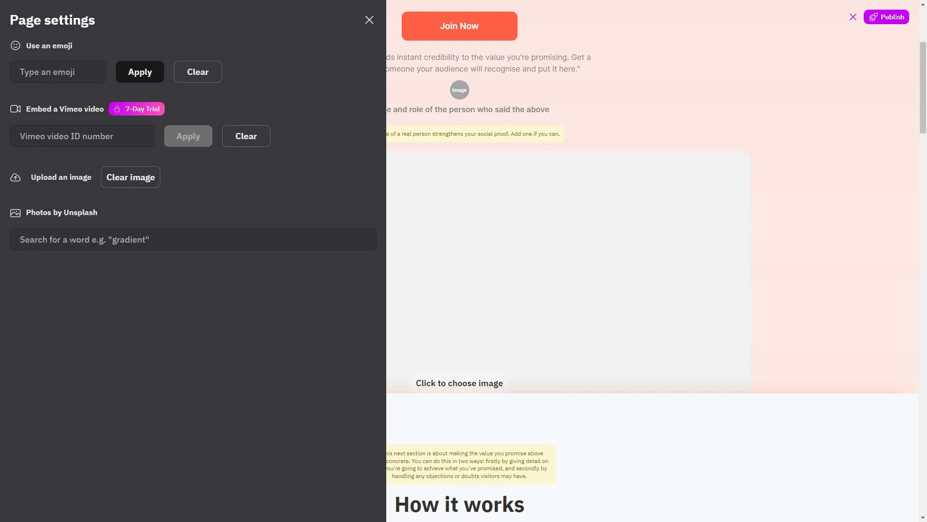
pyautogui.click(72, 240)
pyautogui.write('fitness')
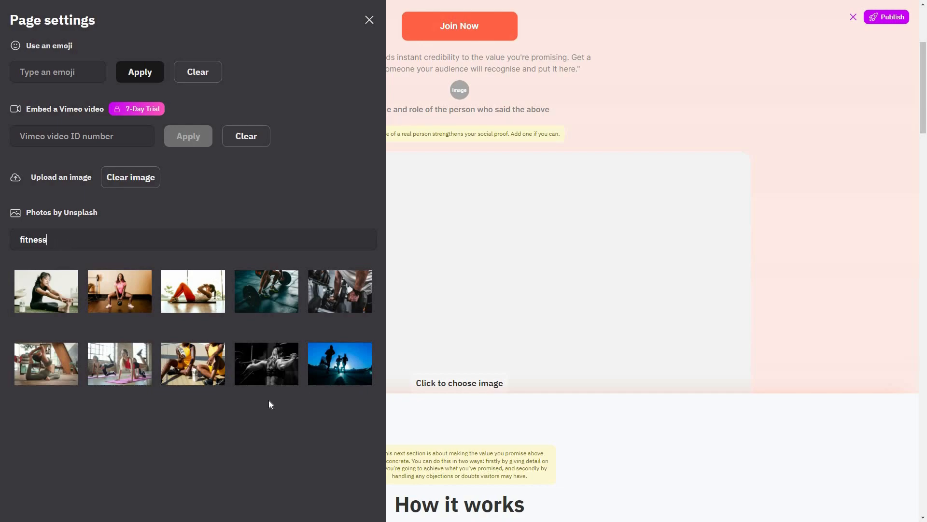
pyautogui.click(277, 292)
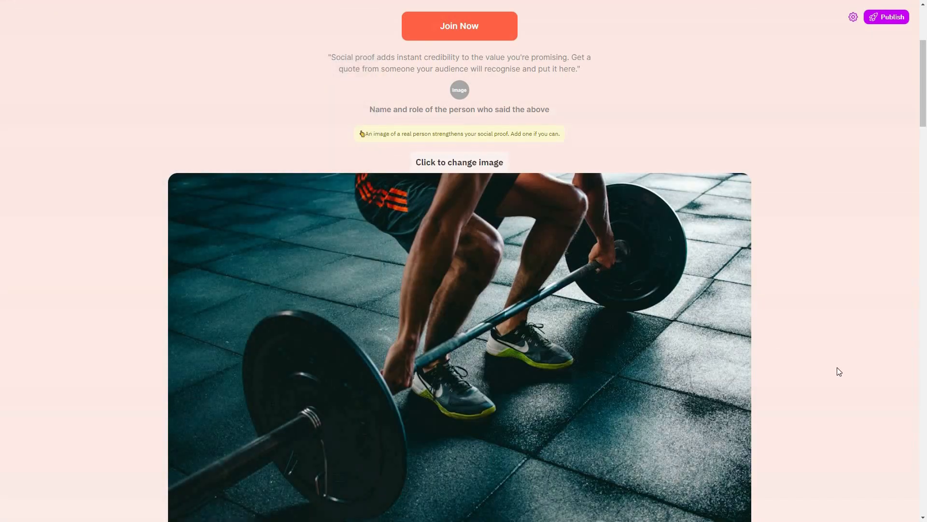
pyautogui.scroll(-1, 836, 368)
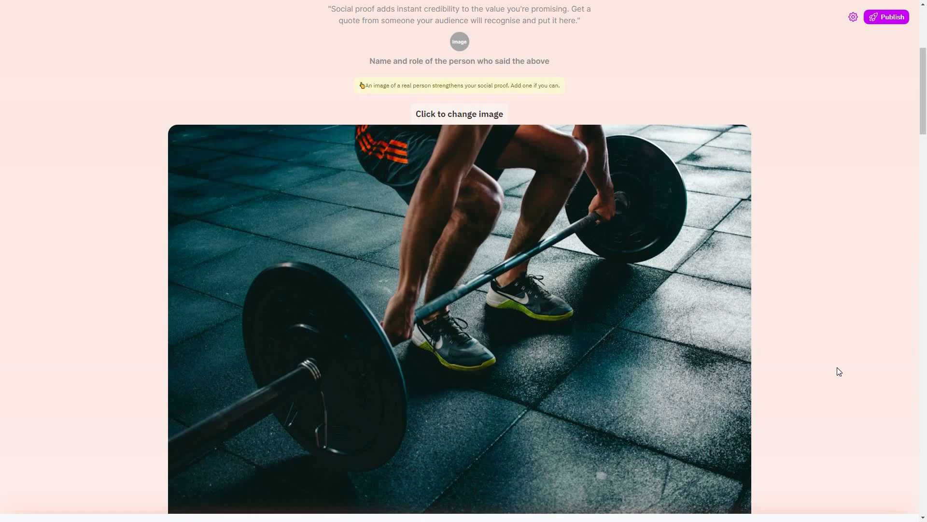
# - Examine the hero image and the "How it works" features, and briefly open the image choices for the Simple Tracker feature
pyautogui.scroll(-4, 833, 361)
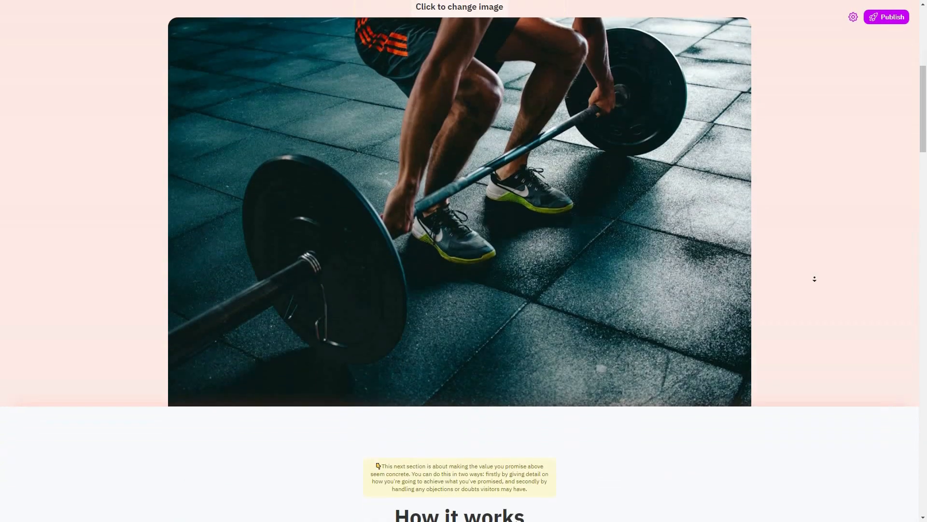
pyautogui.scroll(-6, 820, 284)
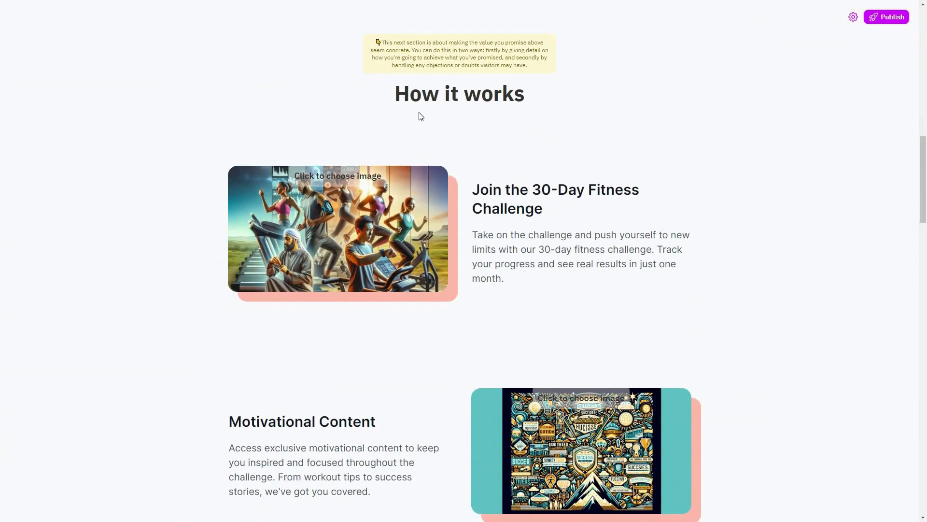
pyautogui.scroll(-1, 625, 238)
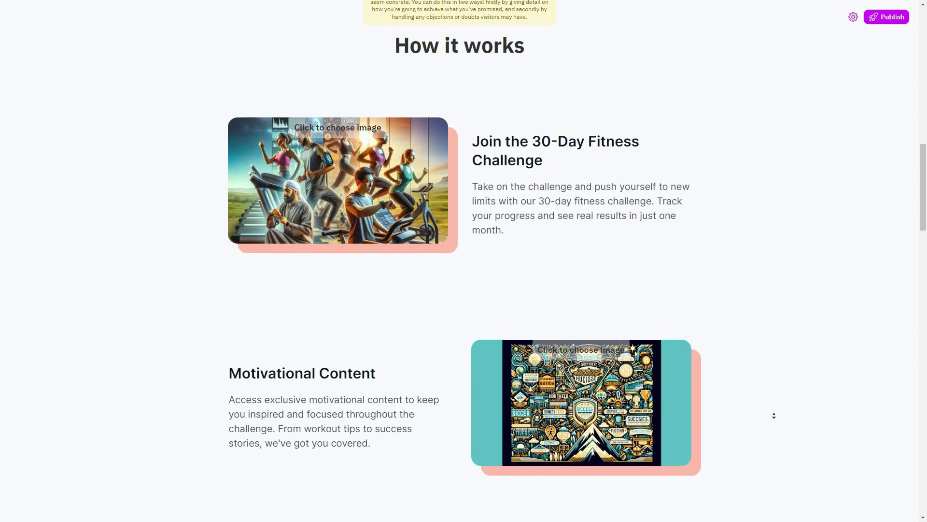
pyautogui.scroll(-6, 783, 348)
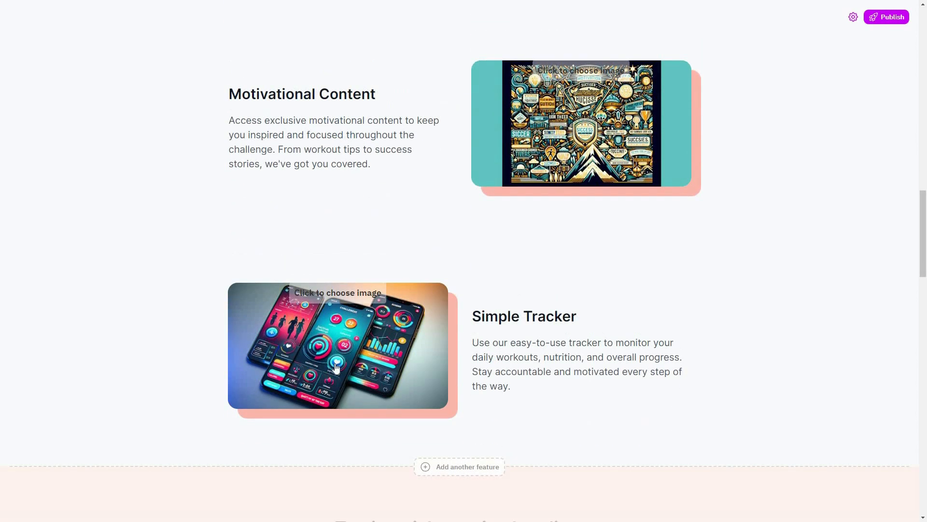
pyautogui.click(335, 361)
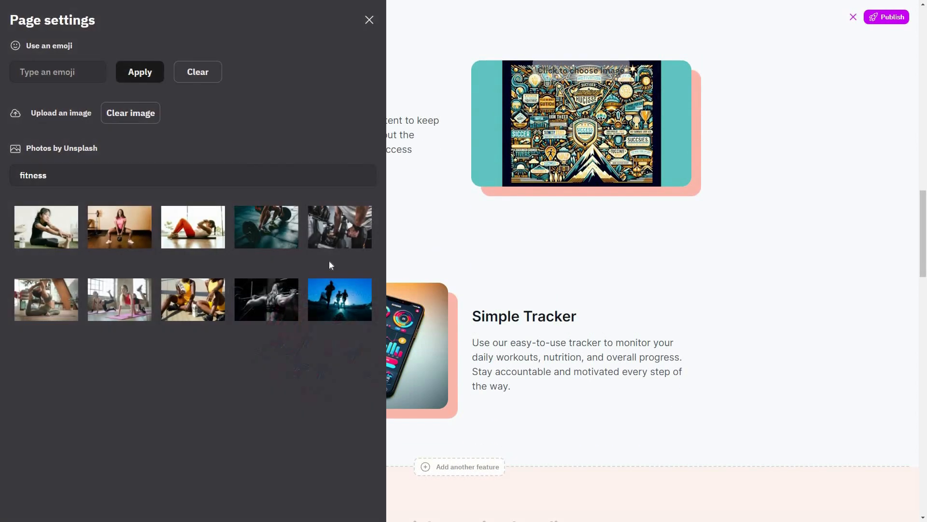
pyautogui.click(519, 395)
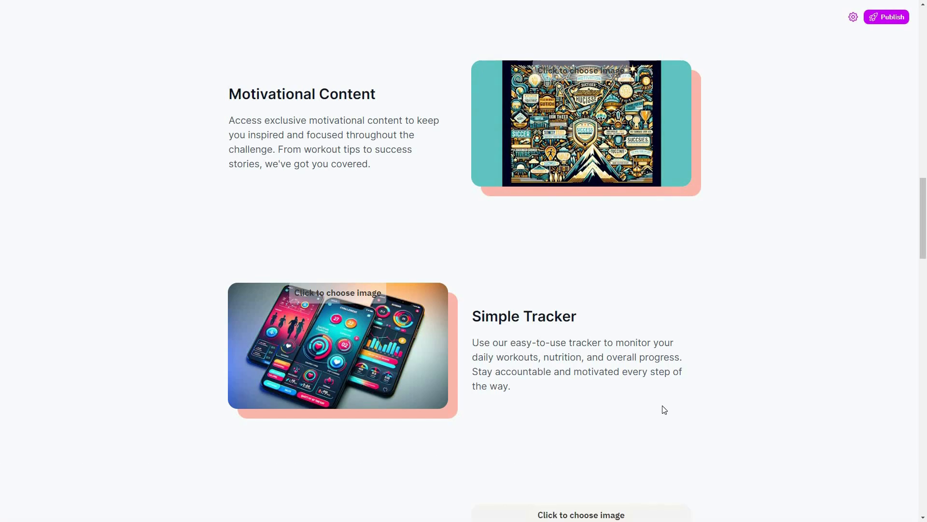
# - Add a fourth feature below Simple Tracker and open its title and description for editing
pyautogui.scroll(-2, 665, 410)
pyautogui.scroll(1, 494, 144)
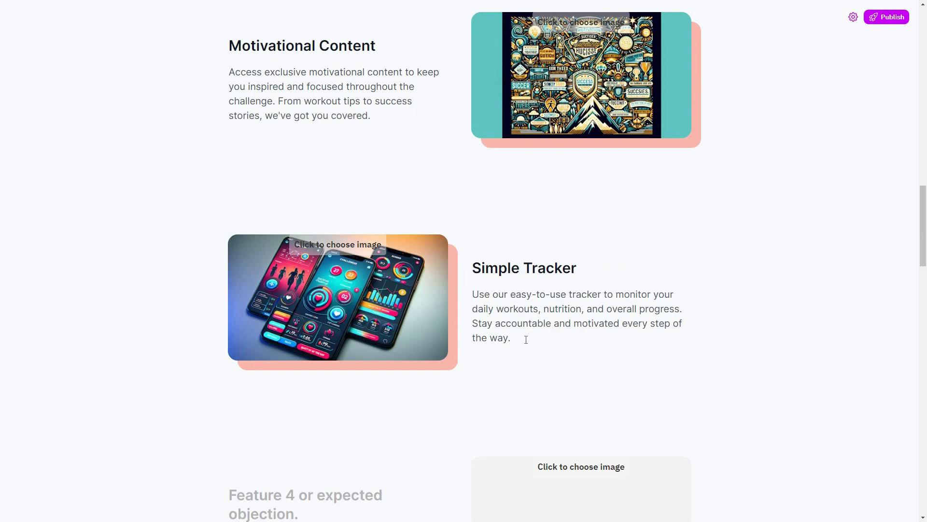
pyautogui.scroll(-4, 766, 352)
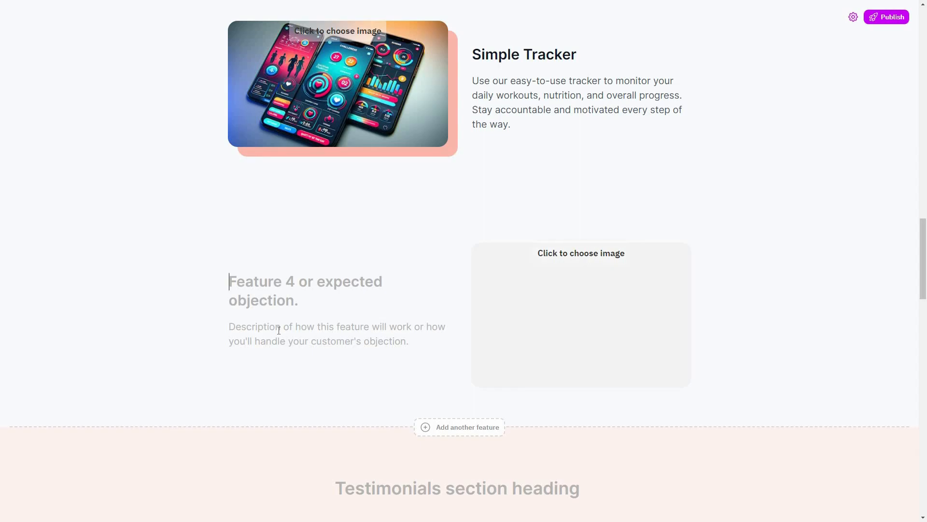
pyautogui.press('Tab')
pyautogui.scroll(-4, 761, 299)
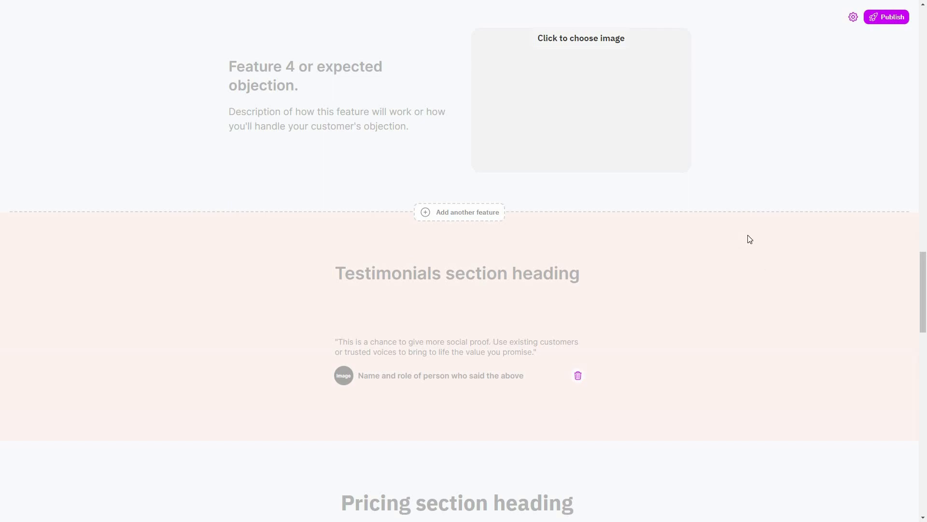
# - Try left alignment and full width on the hero section, and return it to centred alignment with full width off
pyautogui.scroll(15, 758, 179)
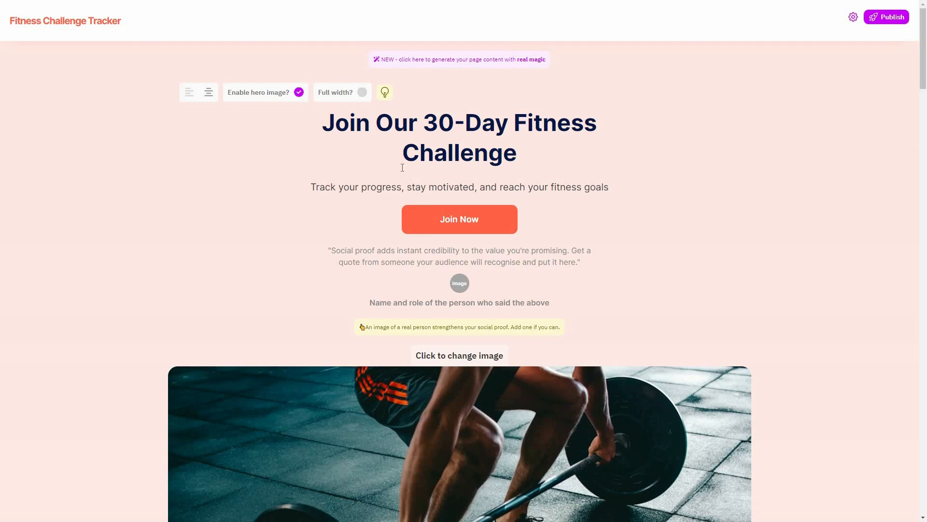
pyautogui.click(189, 95)
pyautogui.click(208, 95)
pyautogui.click(362, 93)
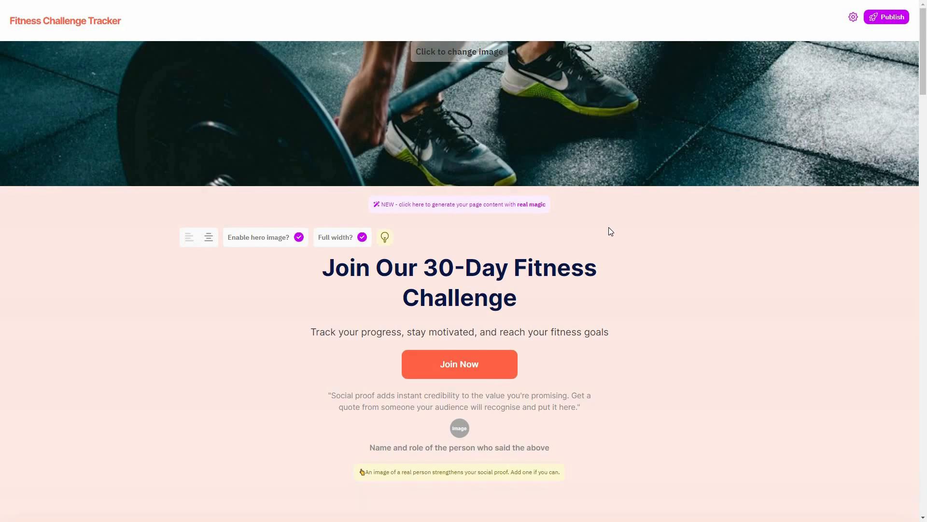
pyautogui.click(362, 237)
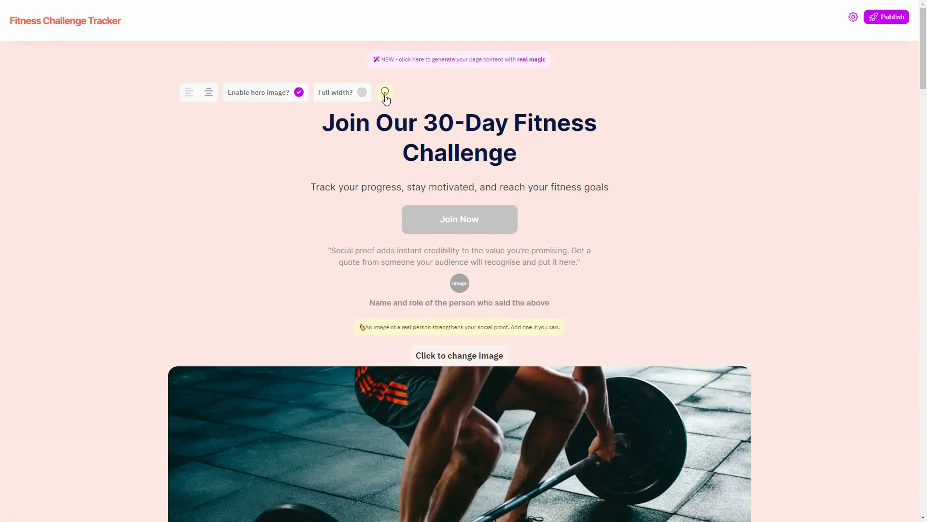
# - Read the Yep tips on headline formatting and on writing compelling titles and subtitles, and close them
pyautogui.click(385, 93)
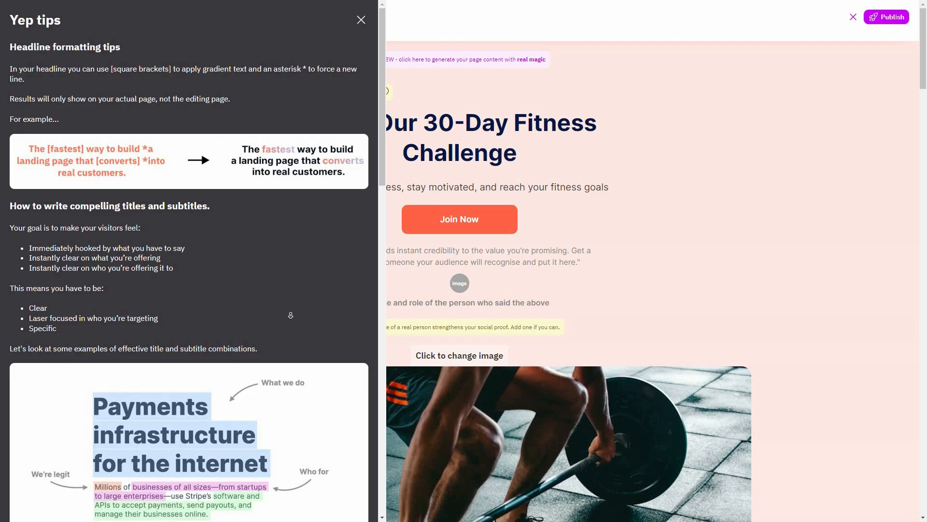
pyautogui.scroll(-3, 295, 306)
pyautogui.scroll(-10, 297, 305)
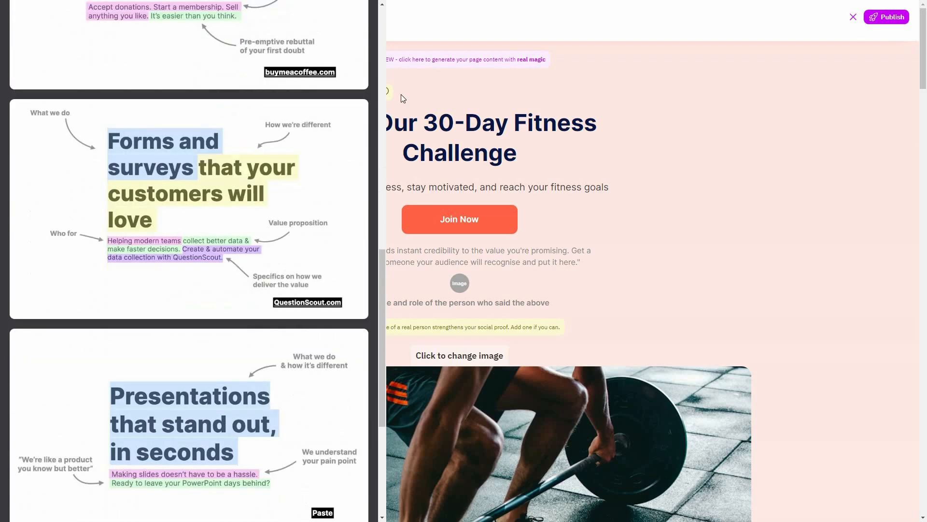
pyautogui.click(703, 89)
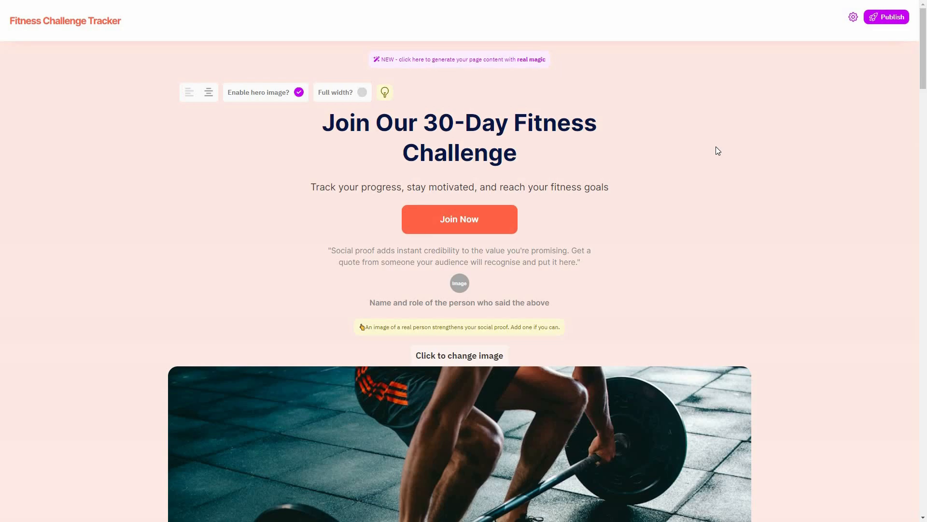
# - Examine the page settings for name, colours, slug, v2 design, logo, menu bar button, custom domain, images and colour layout
pyautogui.click(853, 18)
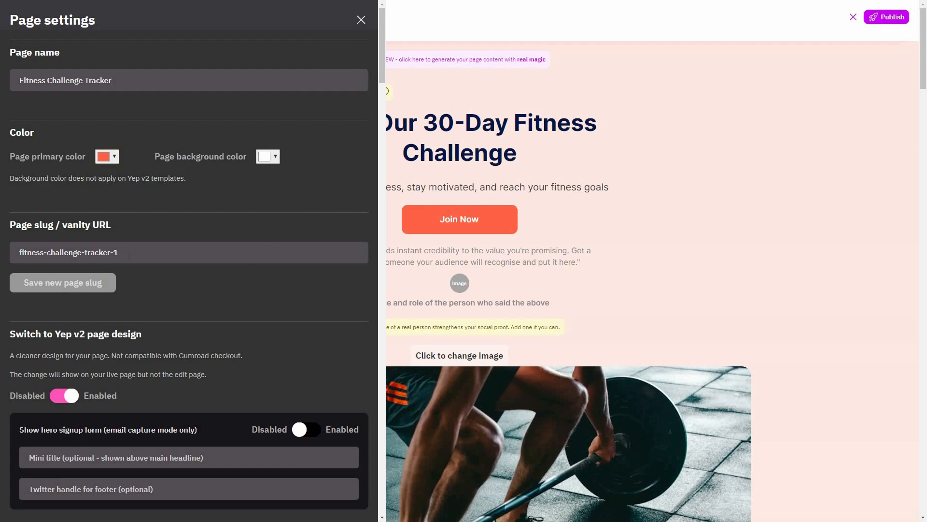
pyautogui.scroll(-3, 221, 288)
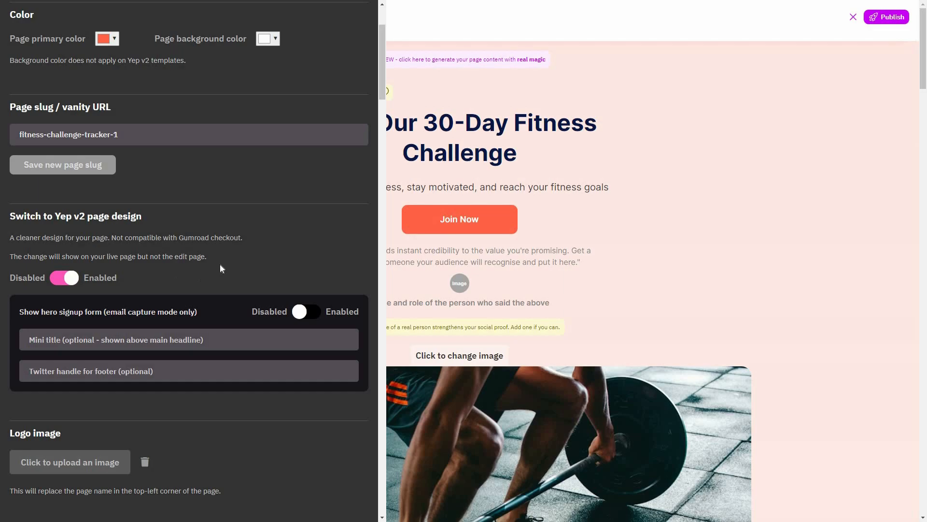
pyautogui.scroll(-5, 220, 265)
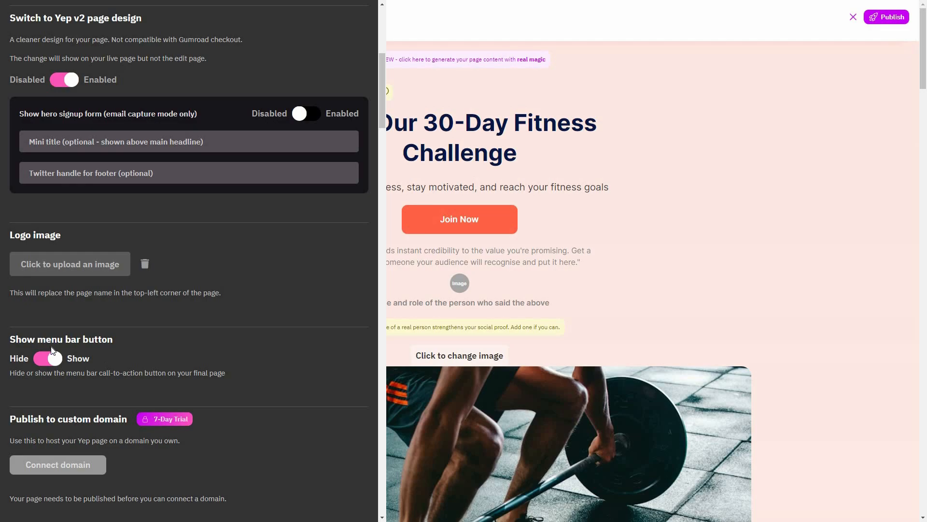
pyautogui.scroll(-4, 65, 253)
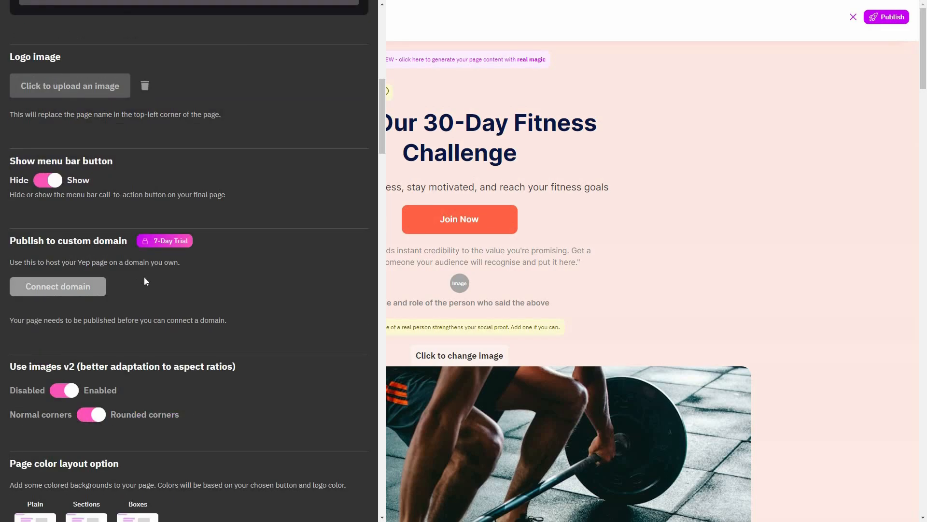
pyautogui.scroll(-1, 234, 327)
pyautogui.scroll(-6, 185, 404)
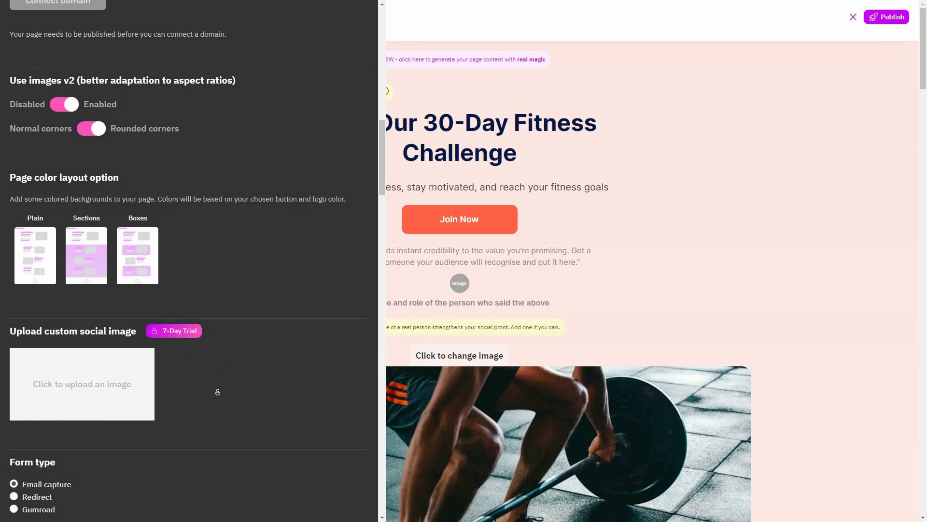
# - Try the Redirect form type and set the form type to Gumroad
pyautogui.scroll(-6, 205, 375)
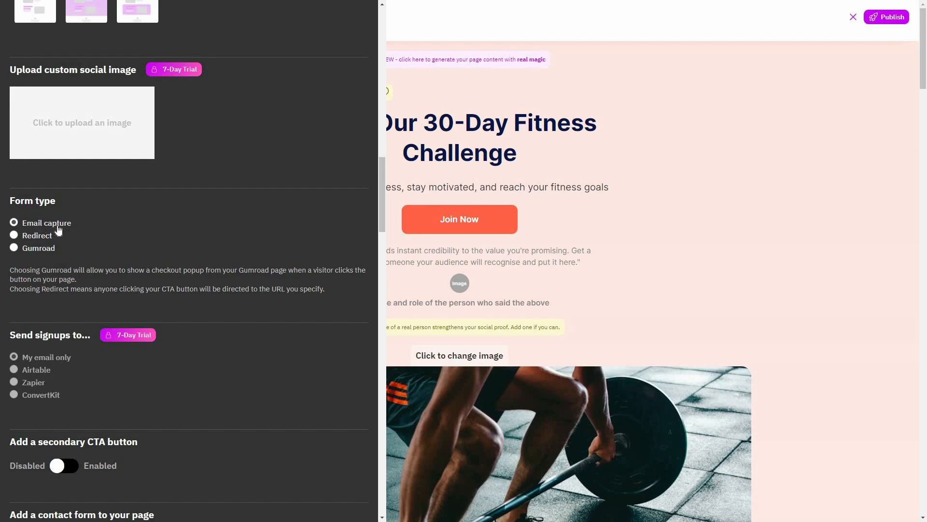
pyautogui.click(14, 235)
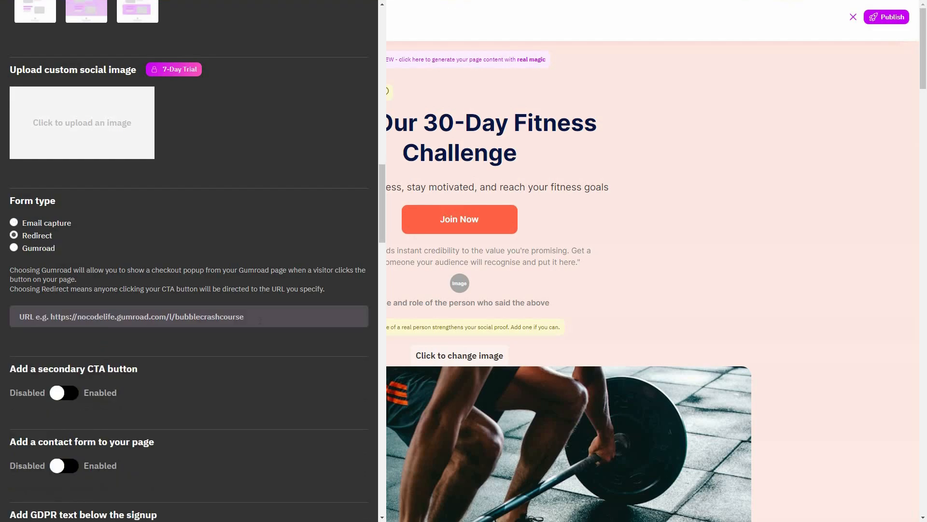
pyautogui.click(14, 248)
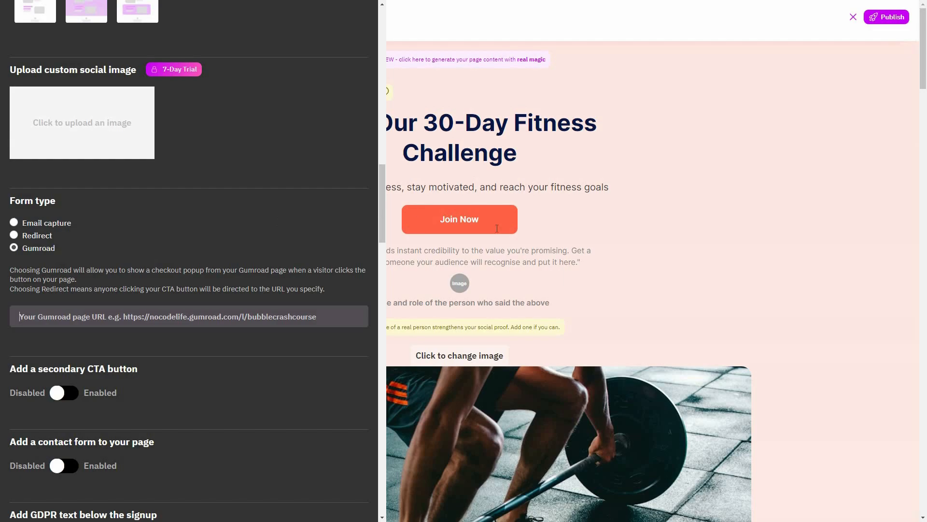
# - Enable the contact form for the page and check its "Get in touch" section near the page's end
pyautogui.scroll(-2, 178, 373)
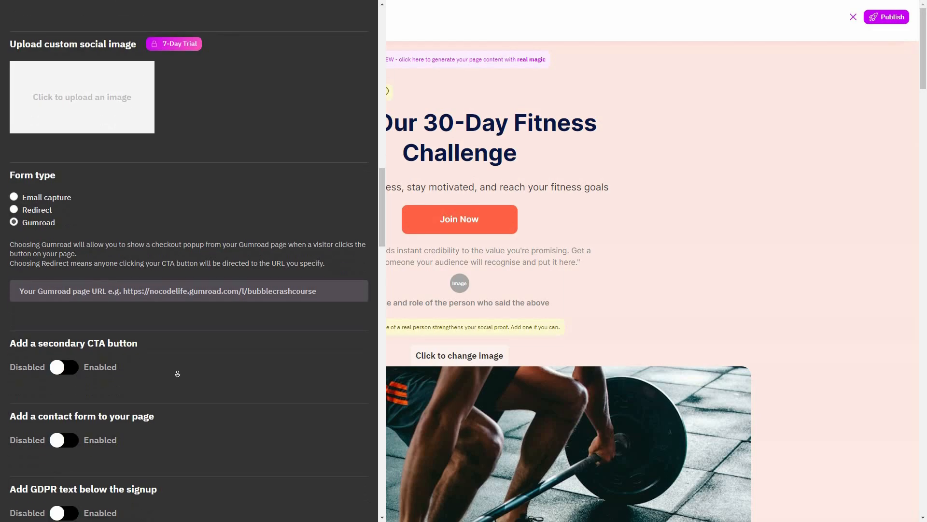
pyautogui.scroll(-3, 105, 172)
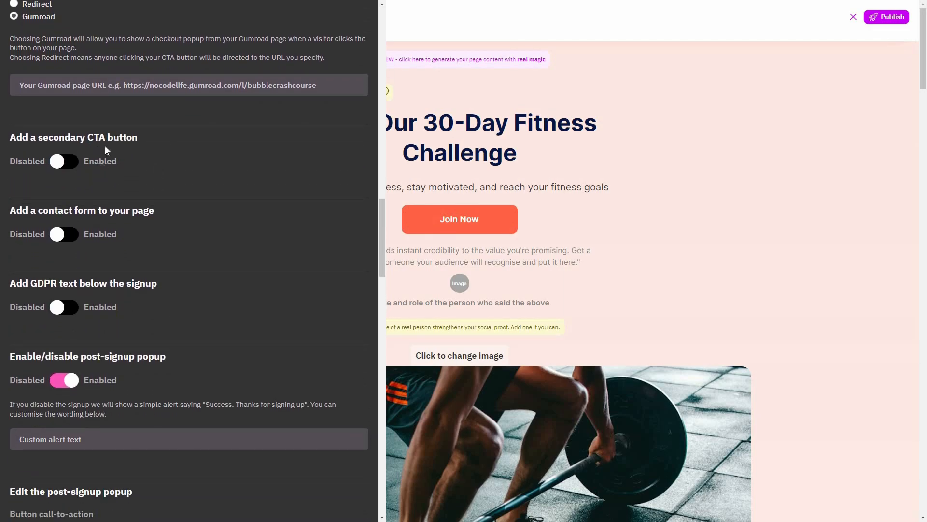
pyautogui.click(65, 234)
pyautogui.scroll(-10, 796, 319)
pyautogui.scroll(-15, 796, 319)
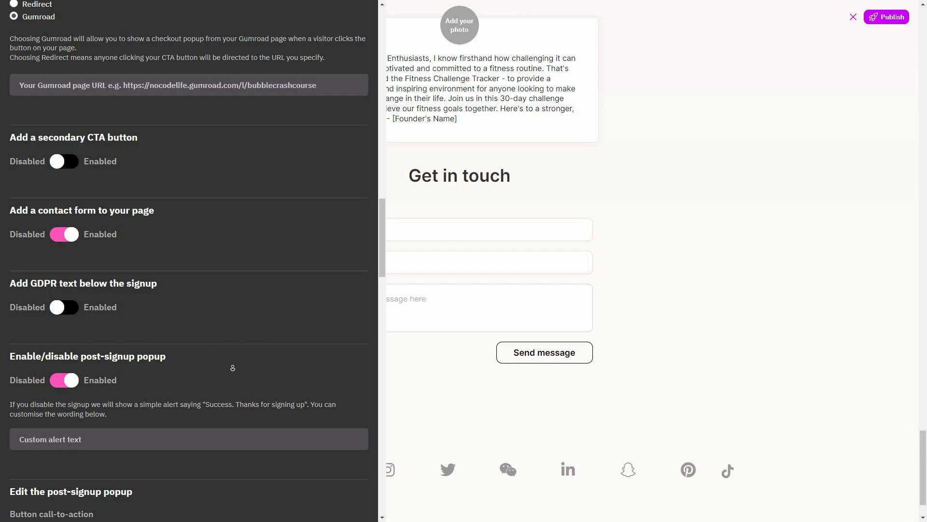
# - Examine the remaining page settings, from the post-signup popup, survey, conversation starters and donations to footer links, custom code, Calendly embed and page deletion
pyautogui.scroll(-1, 233, 369)
pyautogui.scroll(-7, 233, 373)
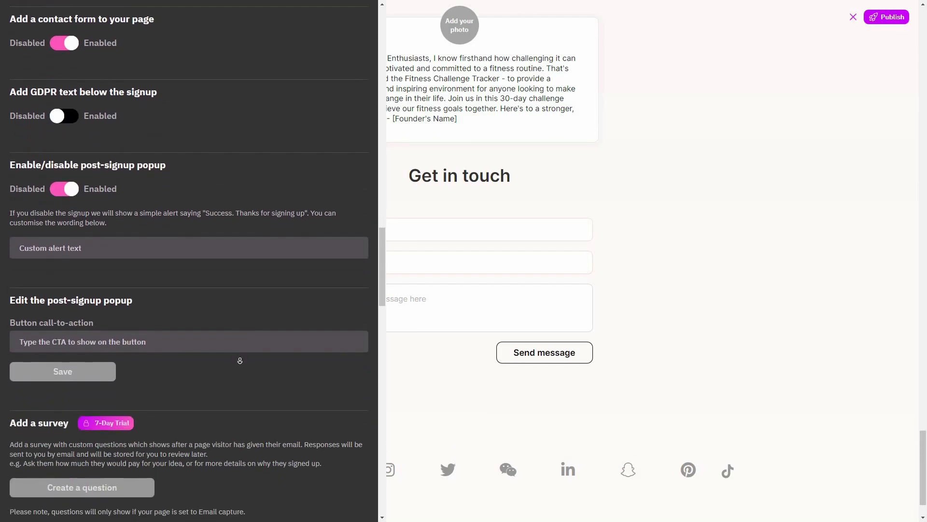
pyautogui.scroll(-4, 71, 265)
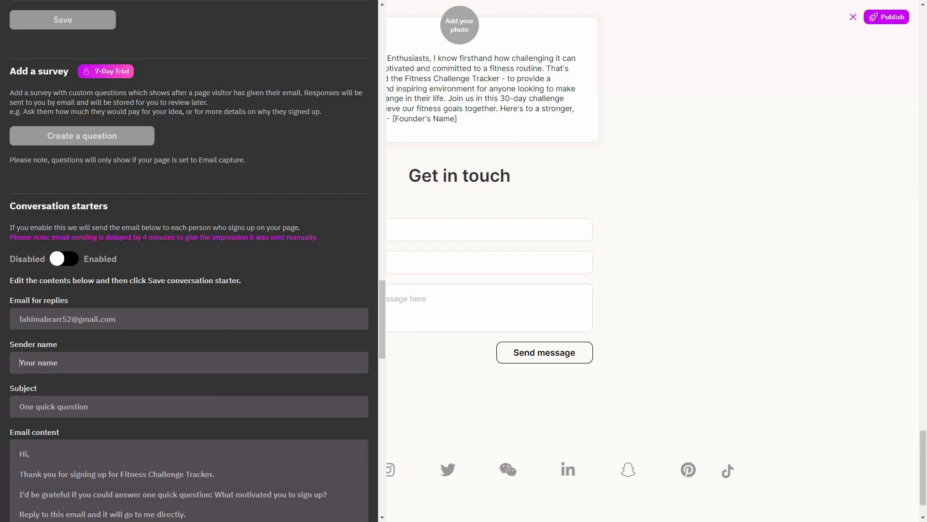
pyautogui.scroll(-3, 66, 407)
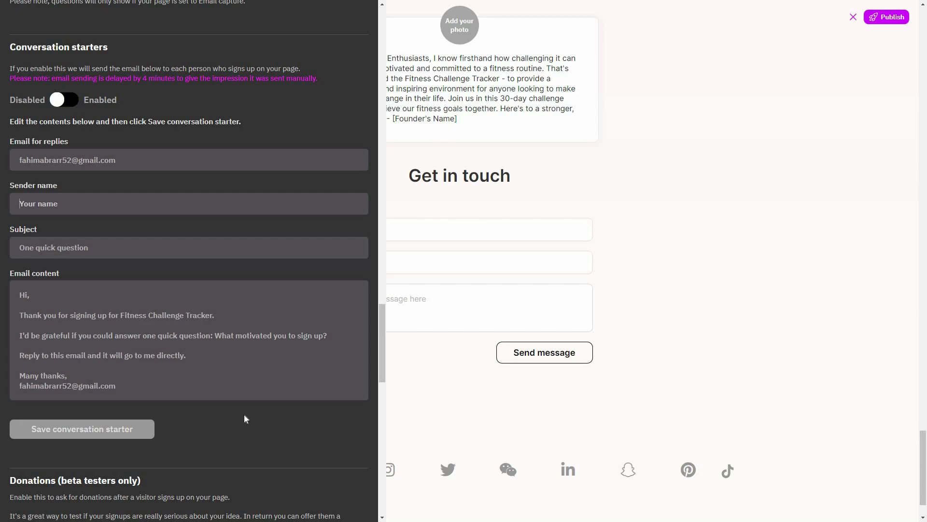
pyautogui.scroll(-2, 227, 447)
pyautogui.scroll(-2, 27, 305)
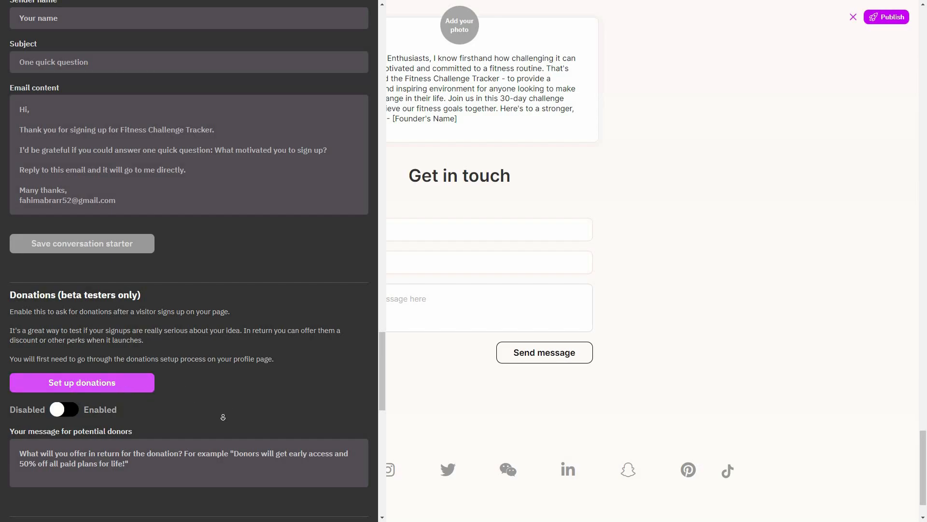
pyautogui.scroll(-2, 223, 414)
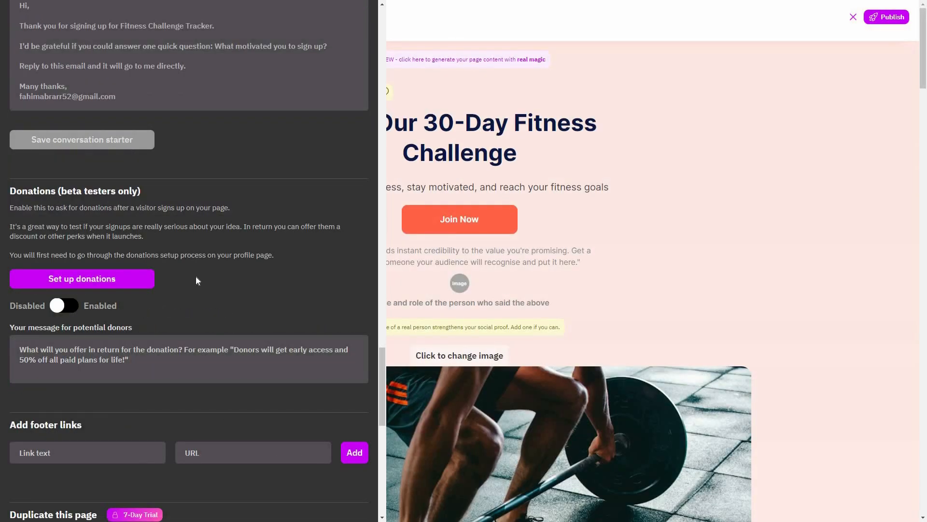
pyautogui.scroll(-3, 196, 278)
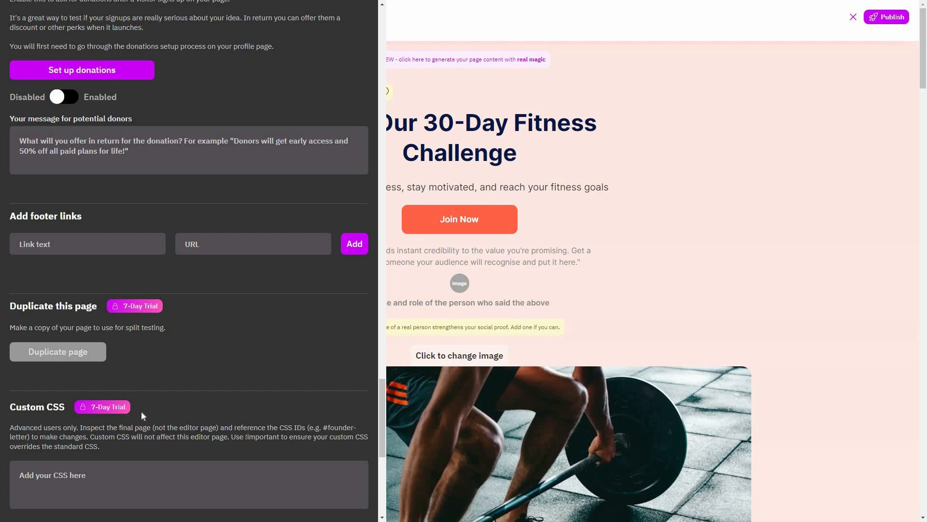
pyautogui.scroll(-3, 189, 408)
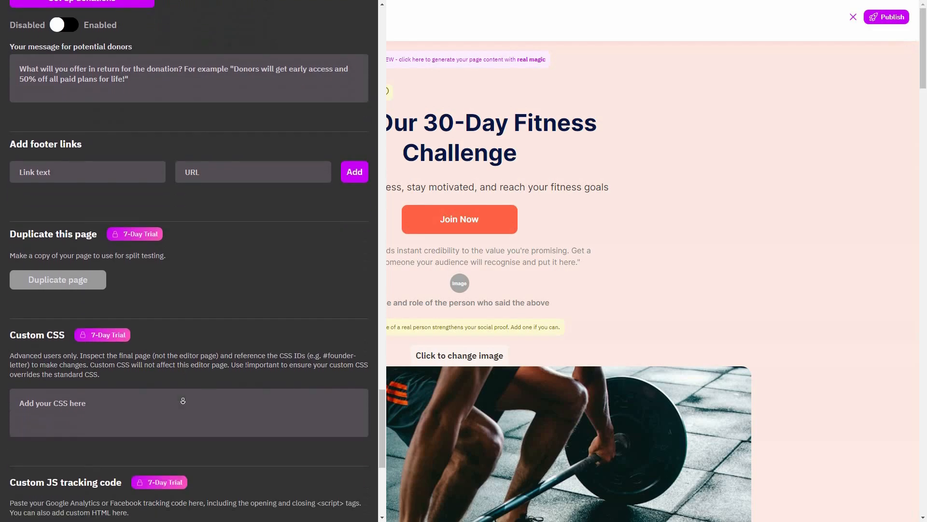
pyautogui.scroll(-3, 238, 404)
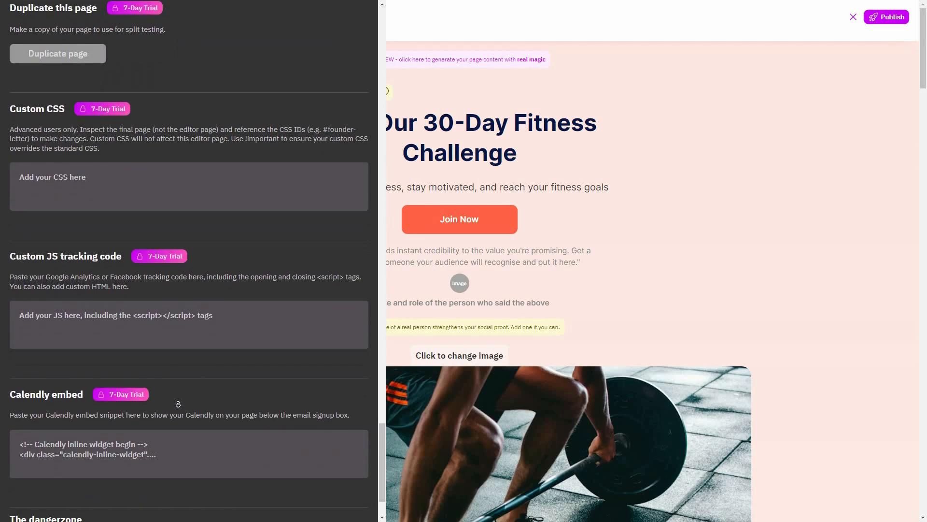
pyautogui.scroll(-1, 100, 471)
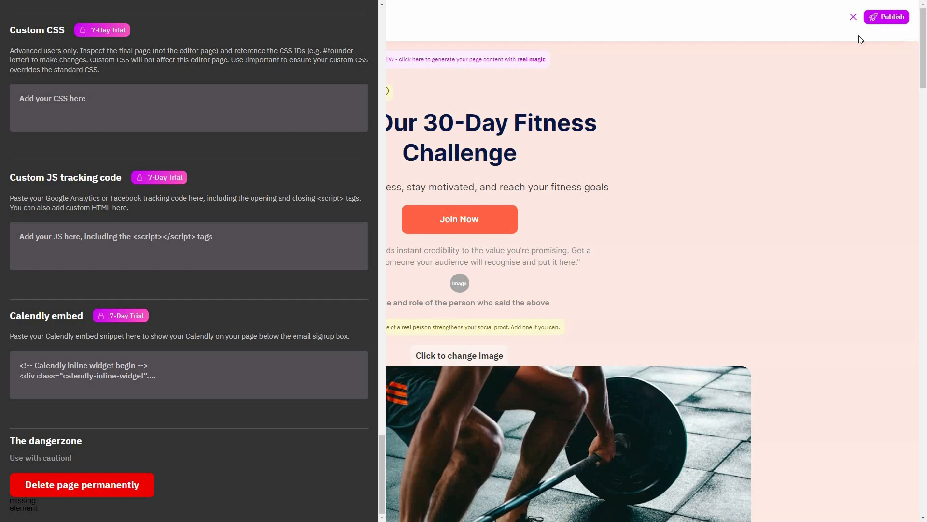
# - Leave the page settings and open the analytics of the Fitness Challenge Tracker page
pyautogui.click(876, 23)
pyautogui.click(878, 27)
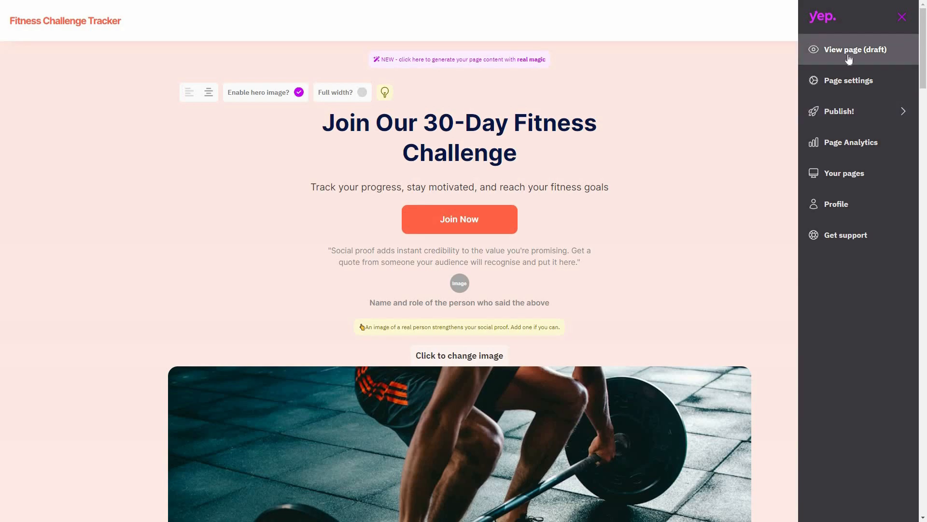
pyautogui.click(857, 88)
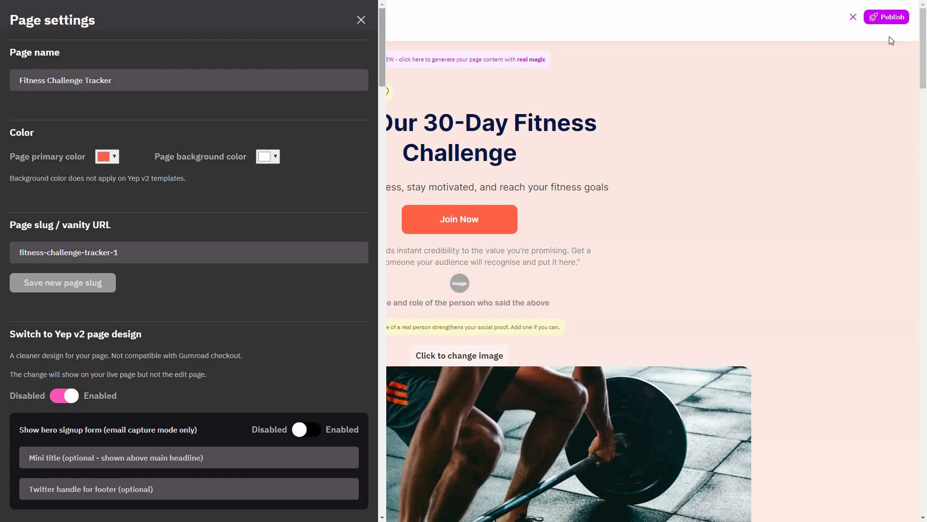
pyautogui.click(853, 17)
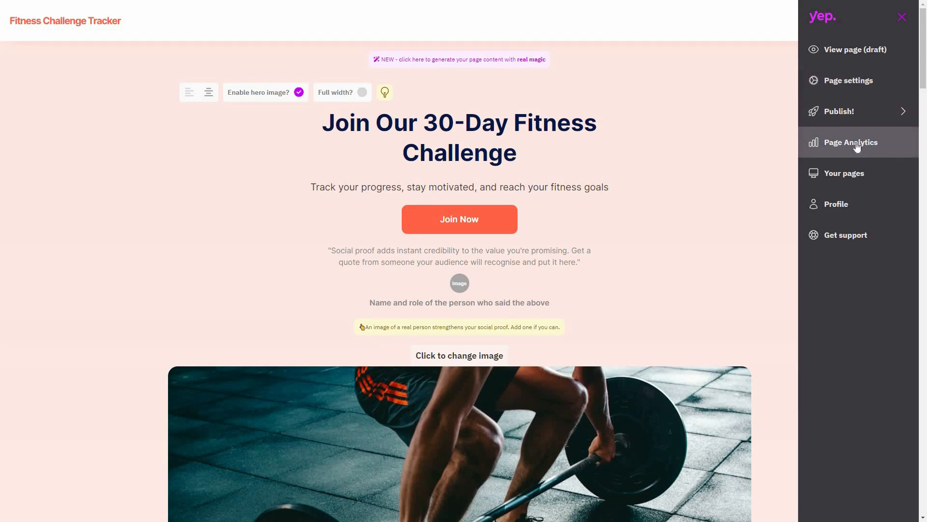
pyautogui.click(856, 145)
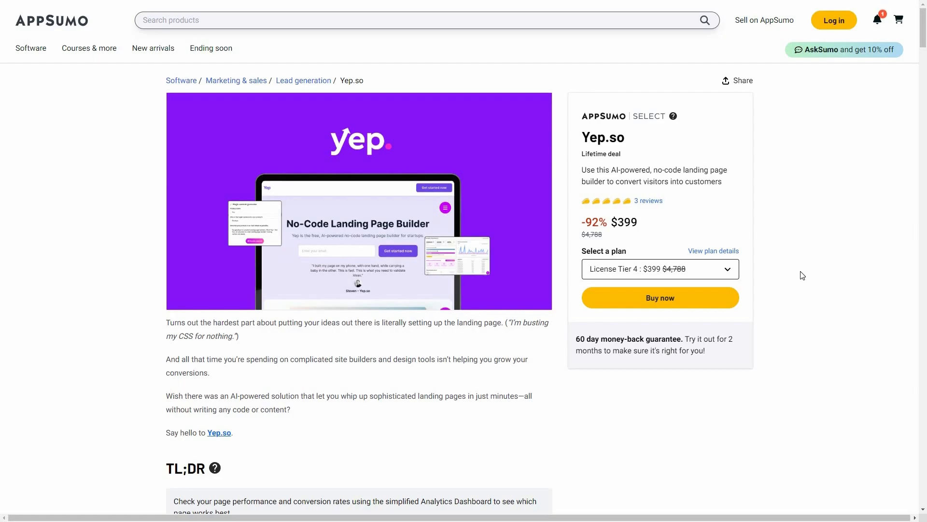
# - On AppSumo's Yep.so deal page, review the plans and features and switch the License Tier 4 plan card to License Tier 3
pyautogui.scroll(-1, 801, 289)
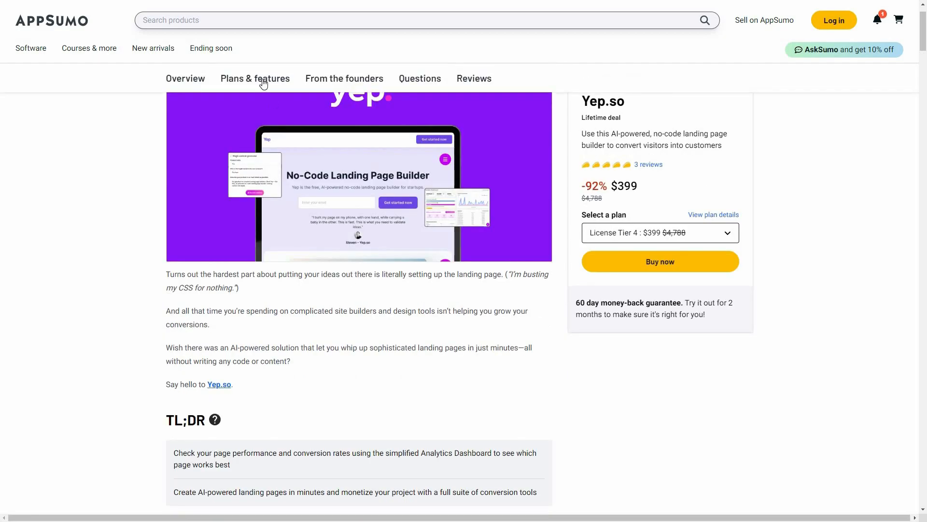
pyautogui.click(255, 79)
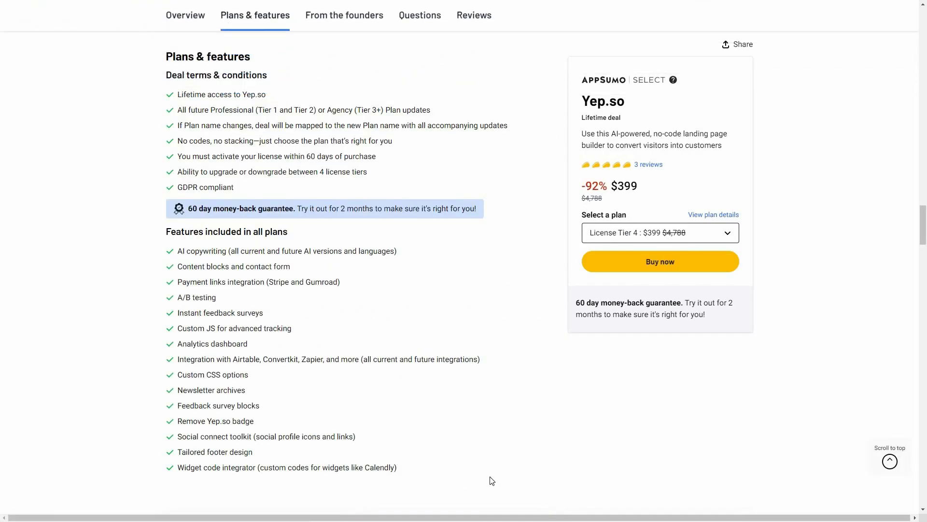
pyautogui.scroll(-5, 787, 424)
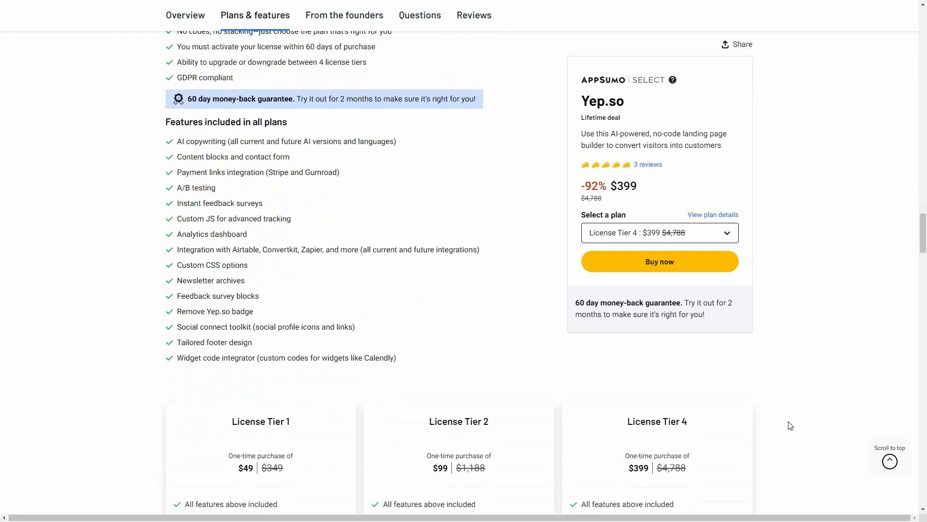
pyautogui.scroll(-1, 790, 425)
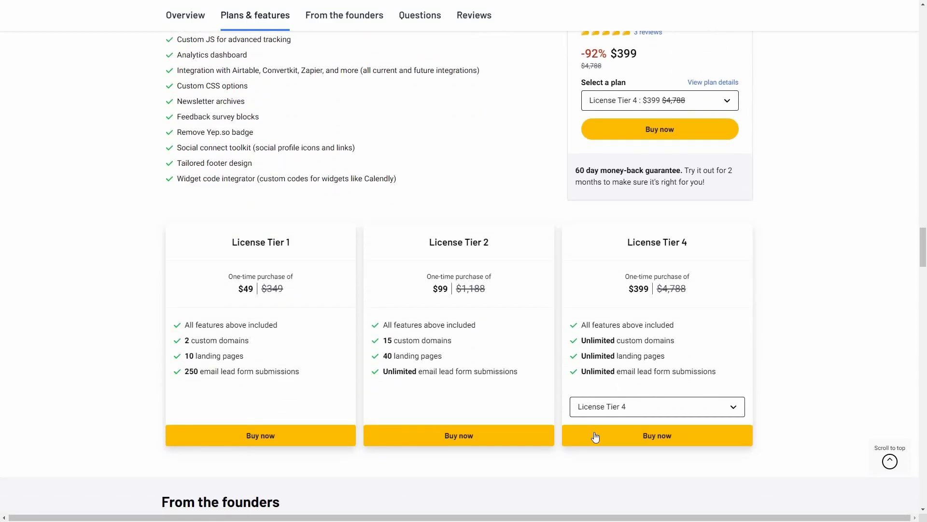
pyautogui.click(628, 406)
pyautogui.click(635, 431)
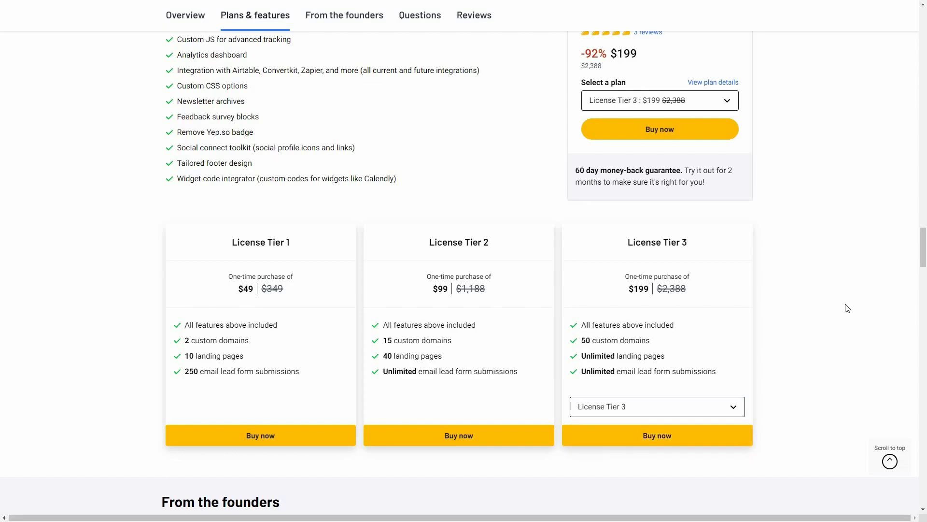